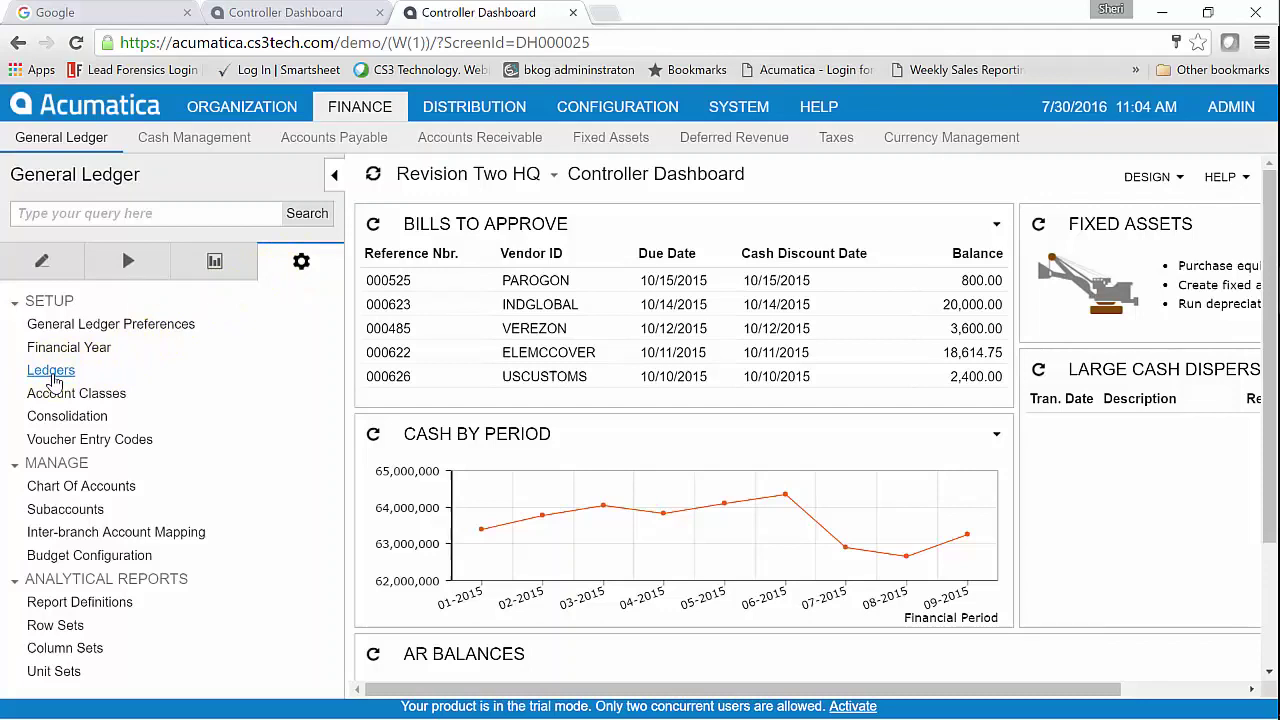
Step: Add a ledger with ID REVBUD and description Revised Budget to the General Ledger's ledger list
click(52, 376)
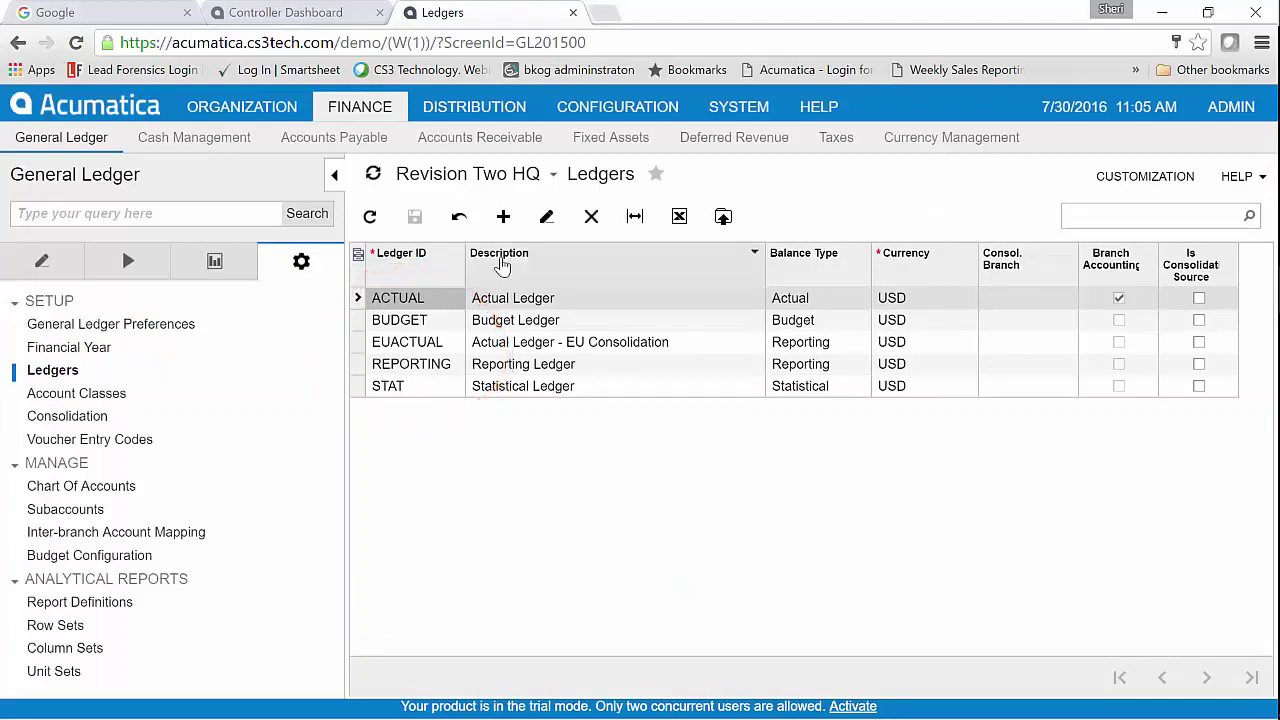
click(509, 226)
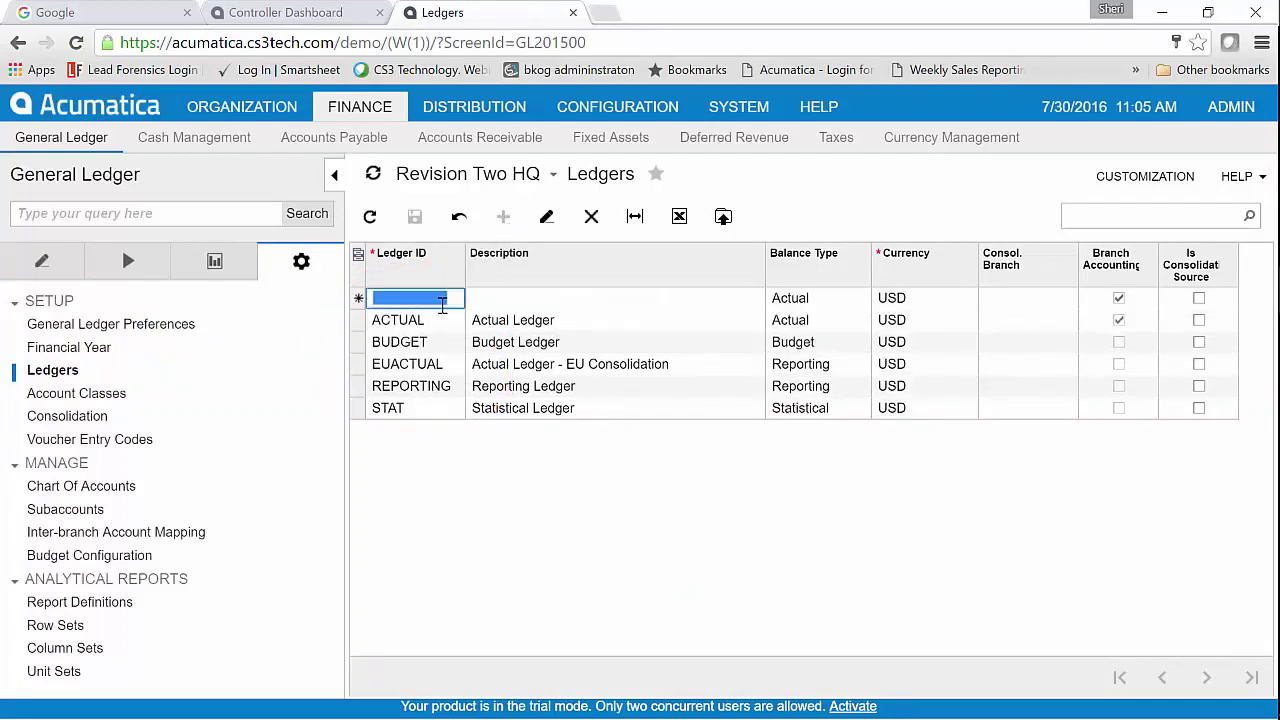
text(REVBUD)
key(Tab)
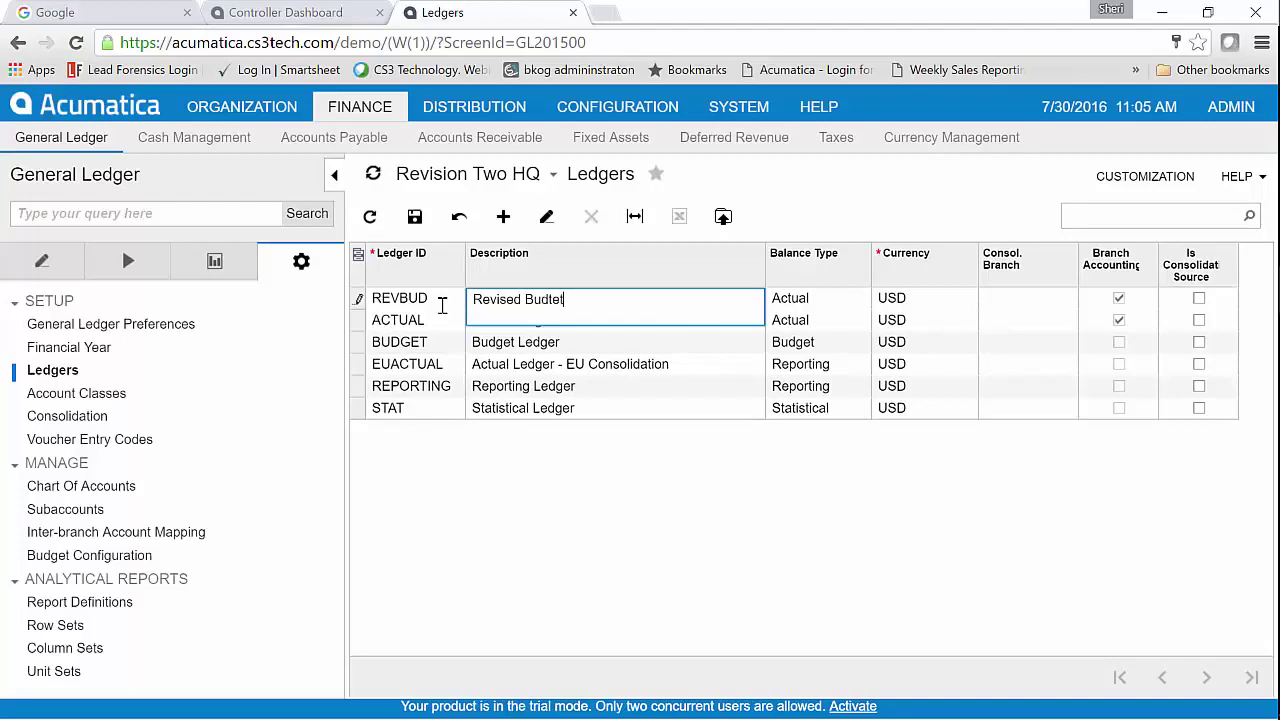
text(Revised Budget)
key(Tab)
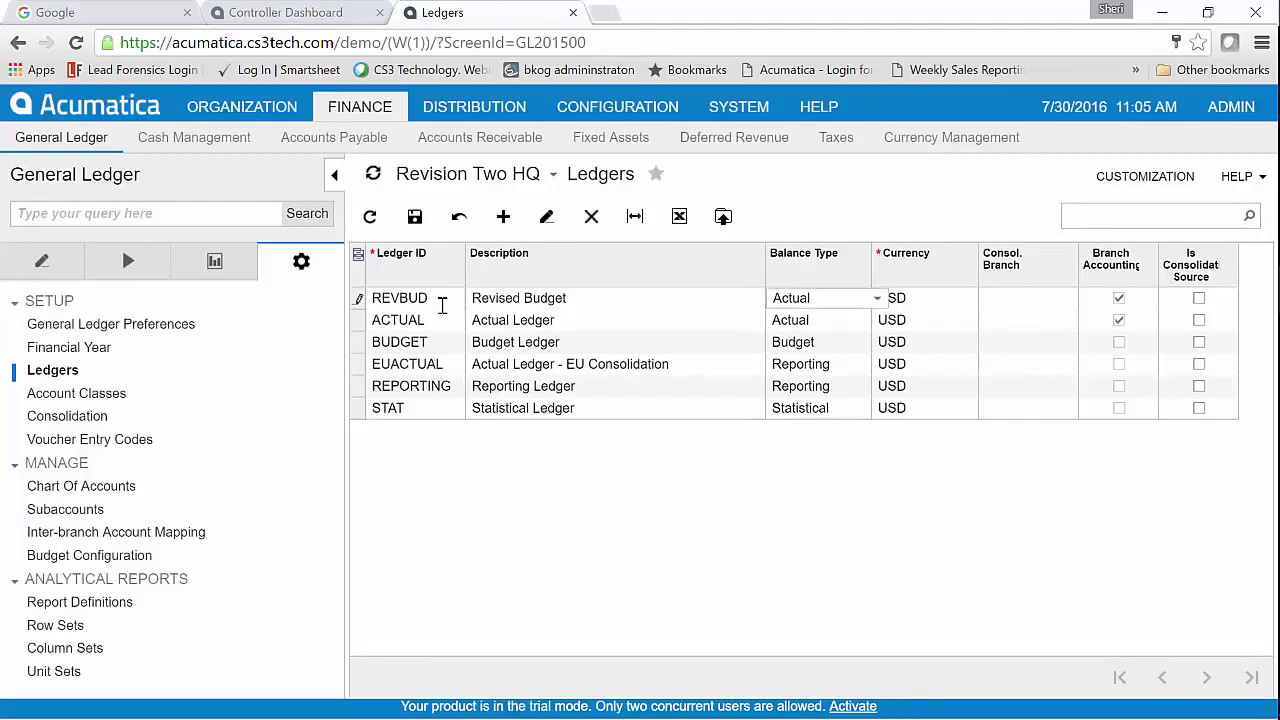
Step: Set the REVBUD ledger's balance type to Budget and save the ledger list
click(878, 300)
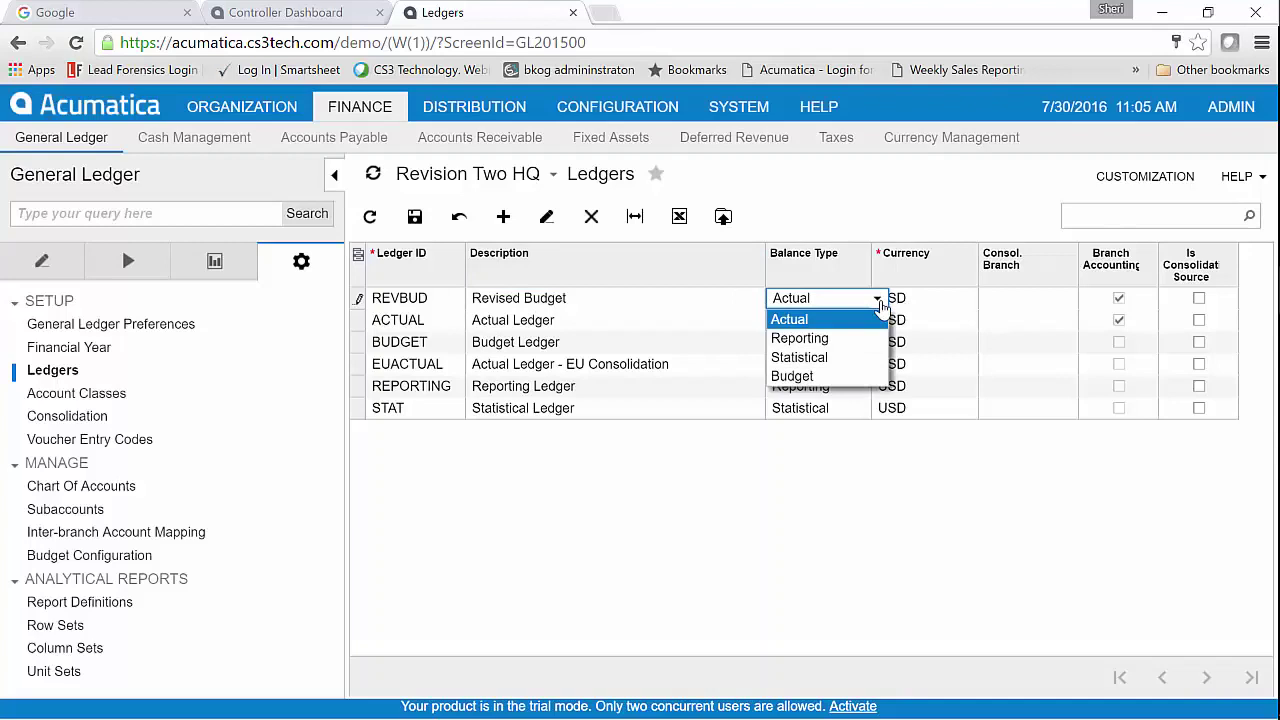
click(795, 376)
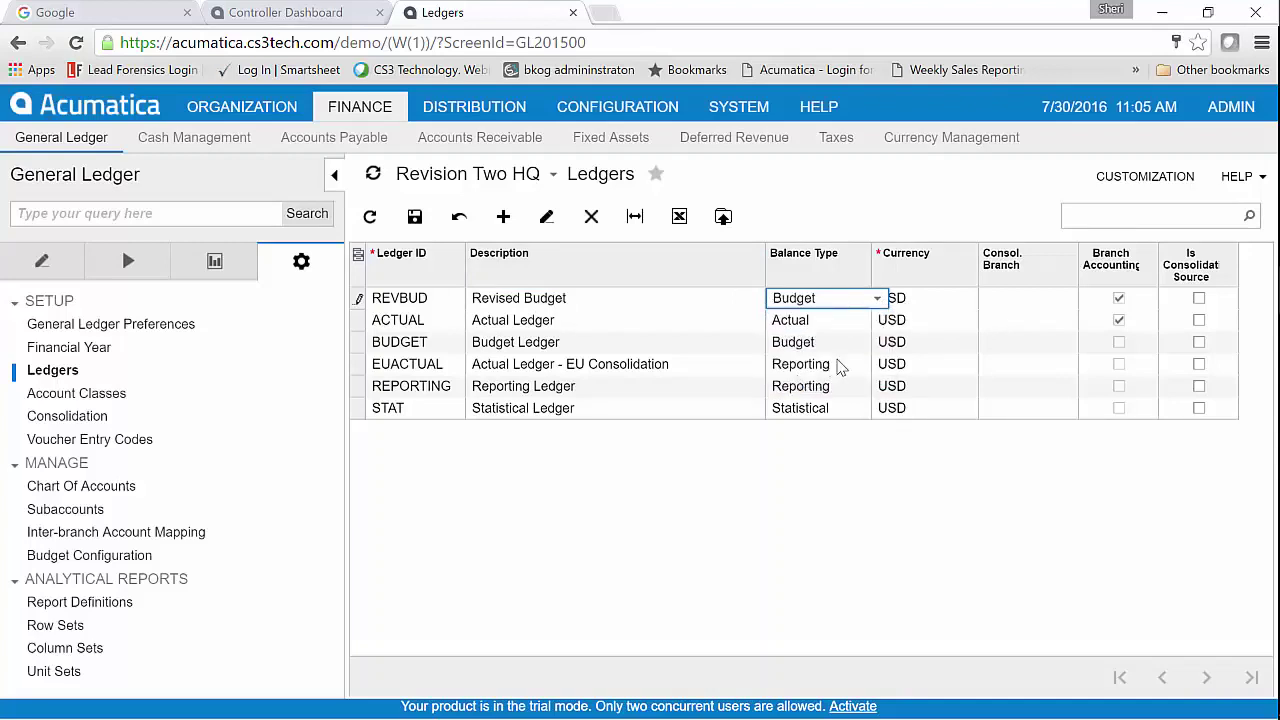
click(851, 341)
click(414, 216)
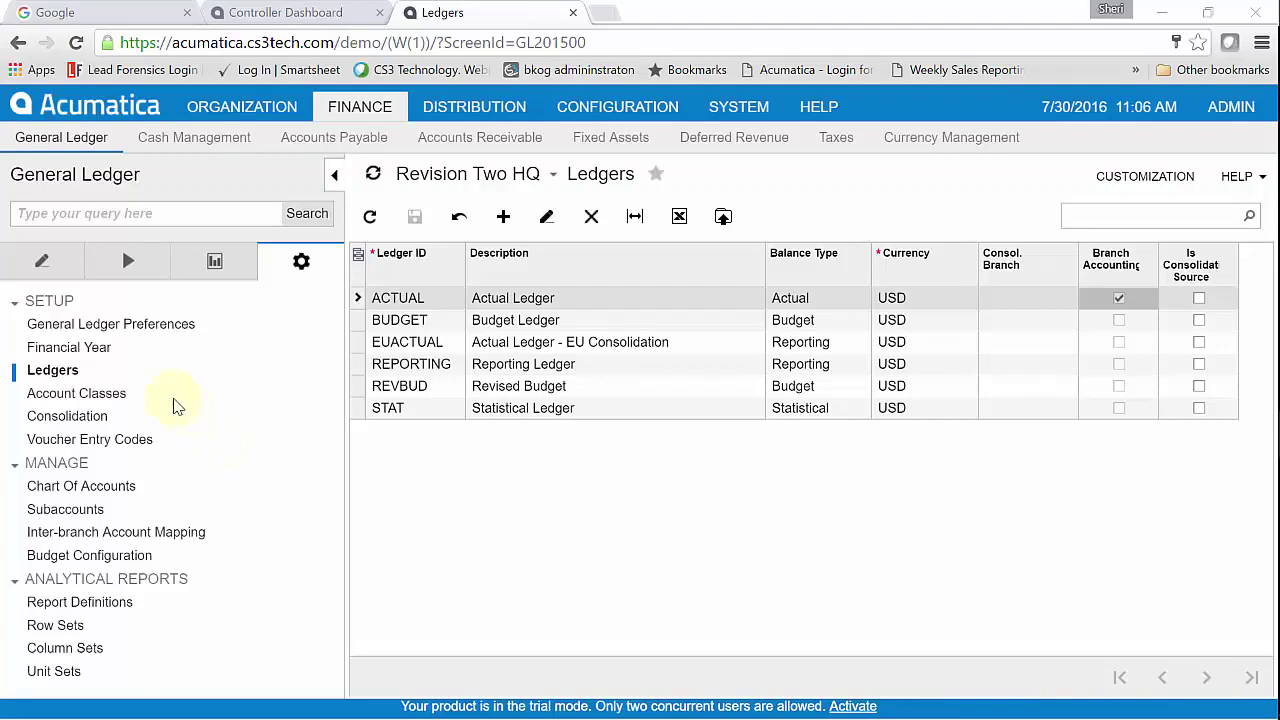
Step: Open the General Ledger Budgets form and load the BUDGET ledger for financial year 2013
click(40, 268)
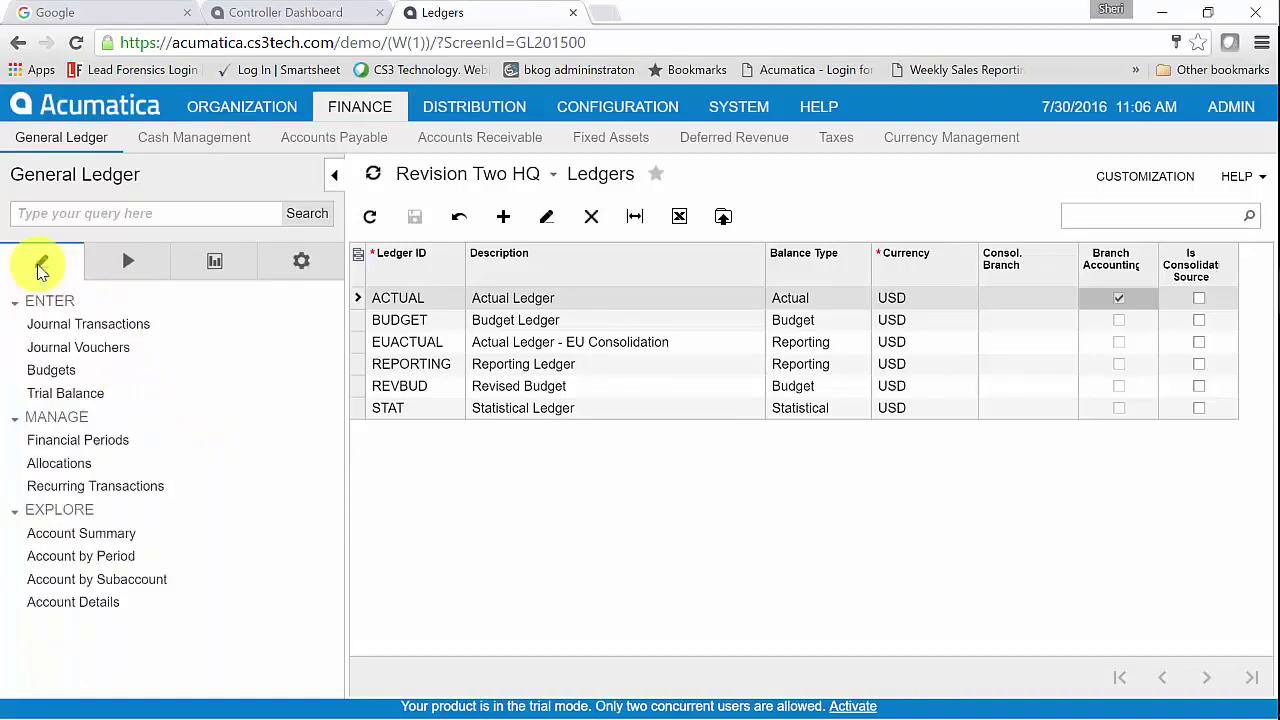
click(40, 370)
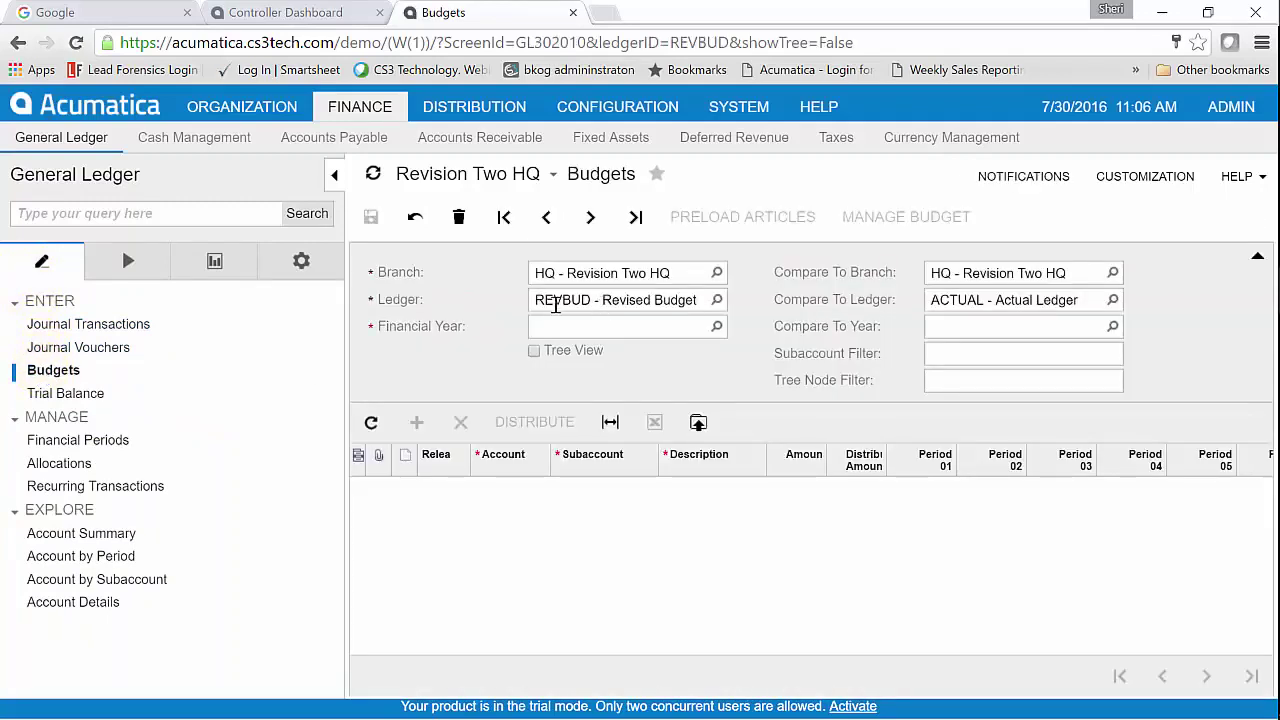
click(716, 301)
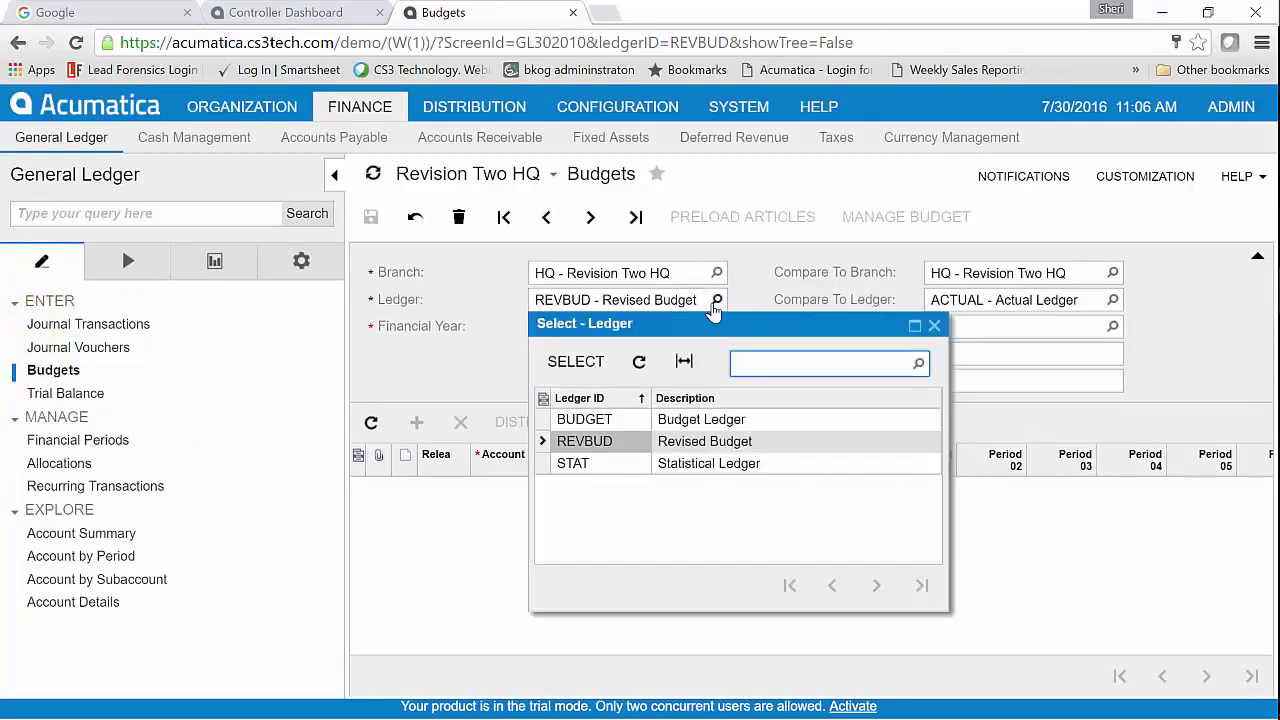
double_click(598, 422)
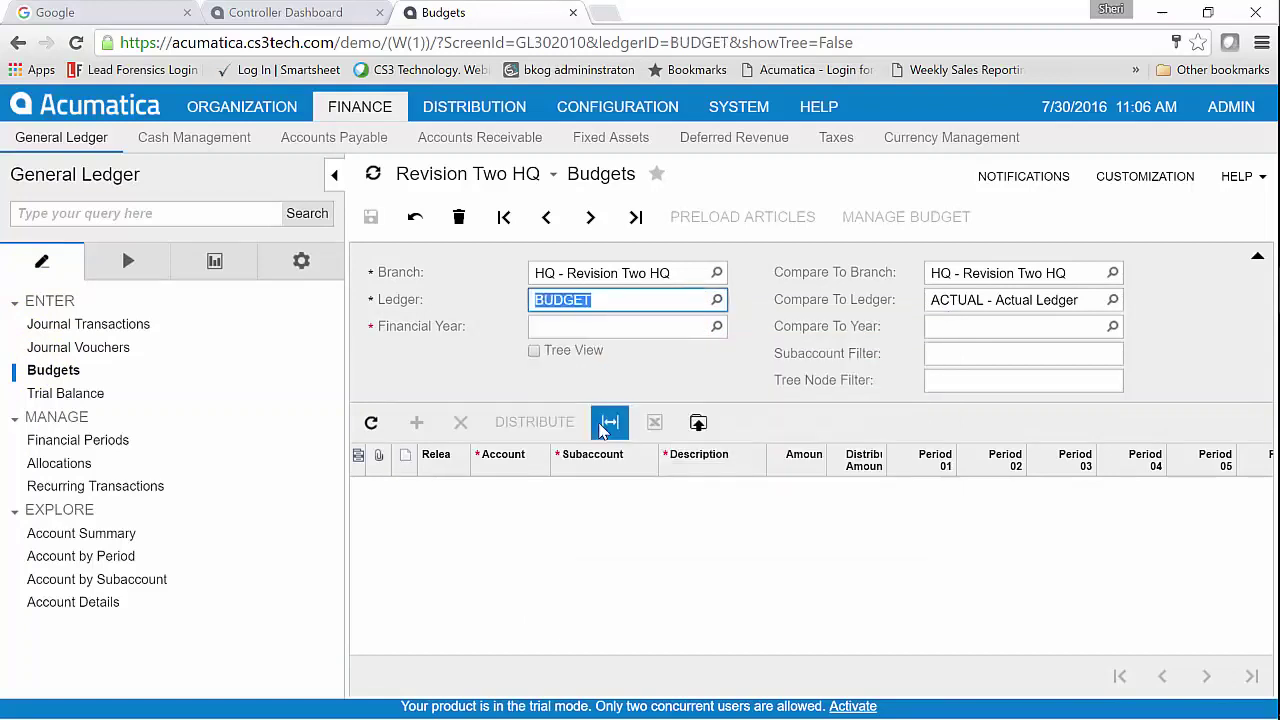
click(717, 328)
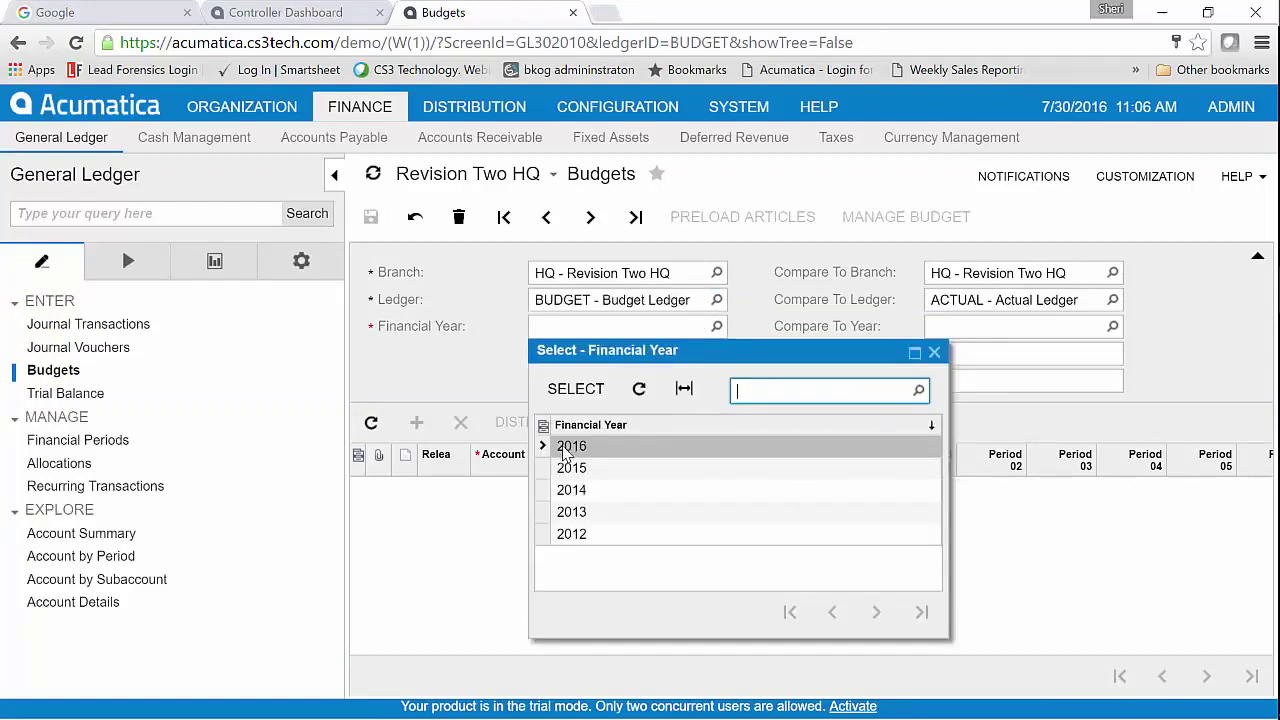
click(580, 515)
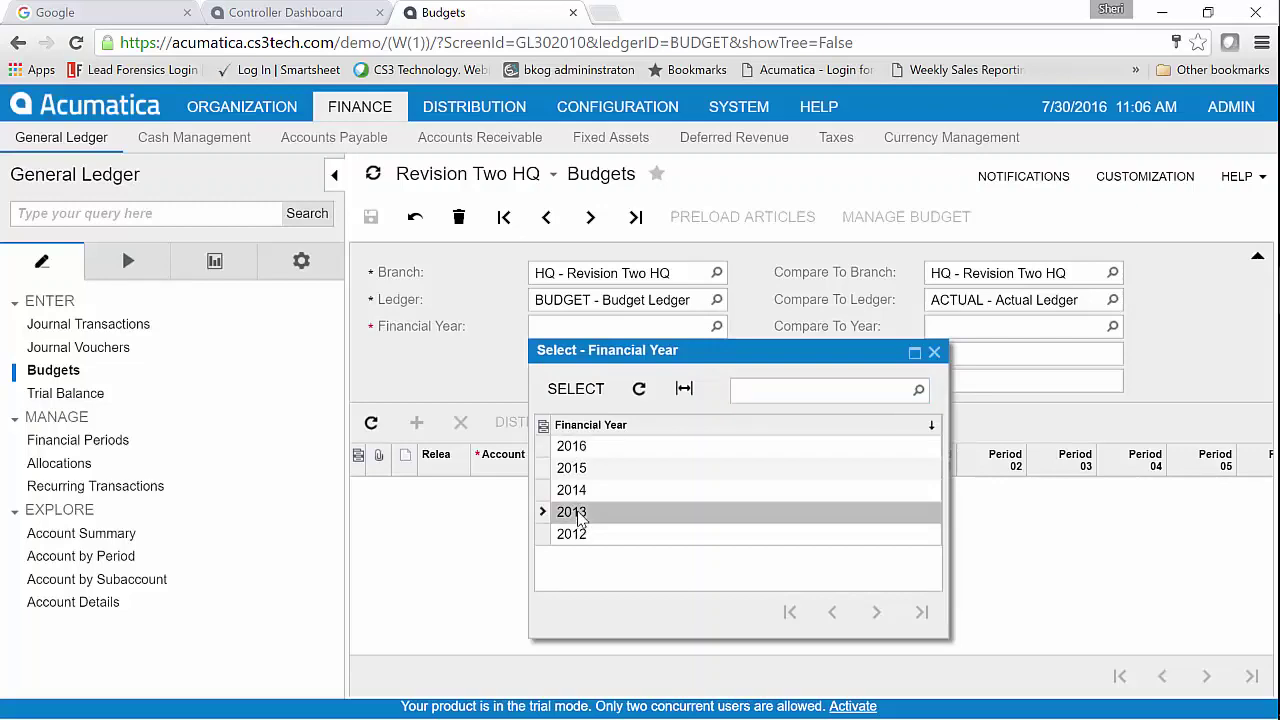
double_click(580, 515)
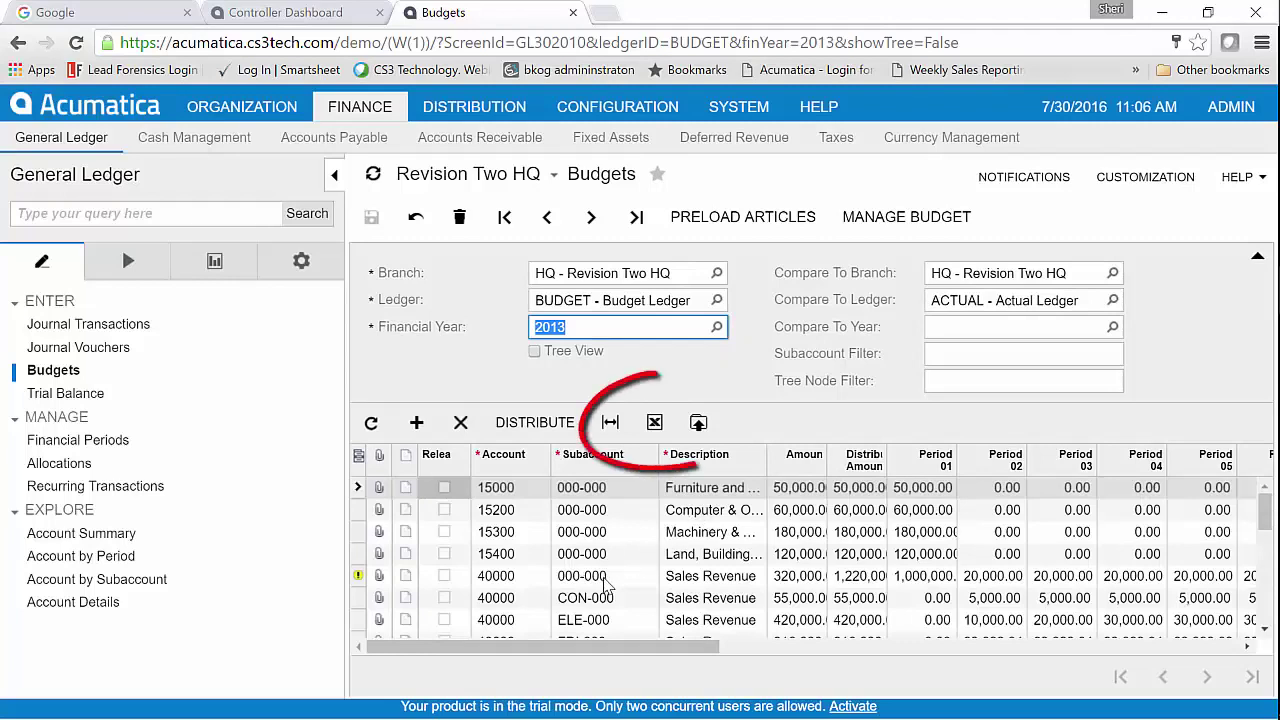
Step: Export the 2013 budget lines to an Excel file and open the downloaded workbook in Excel
click(656, 424)
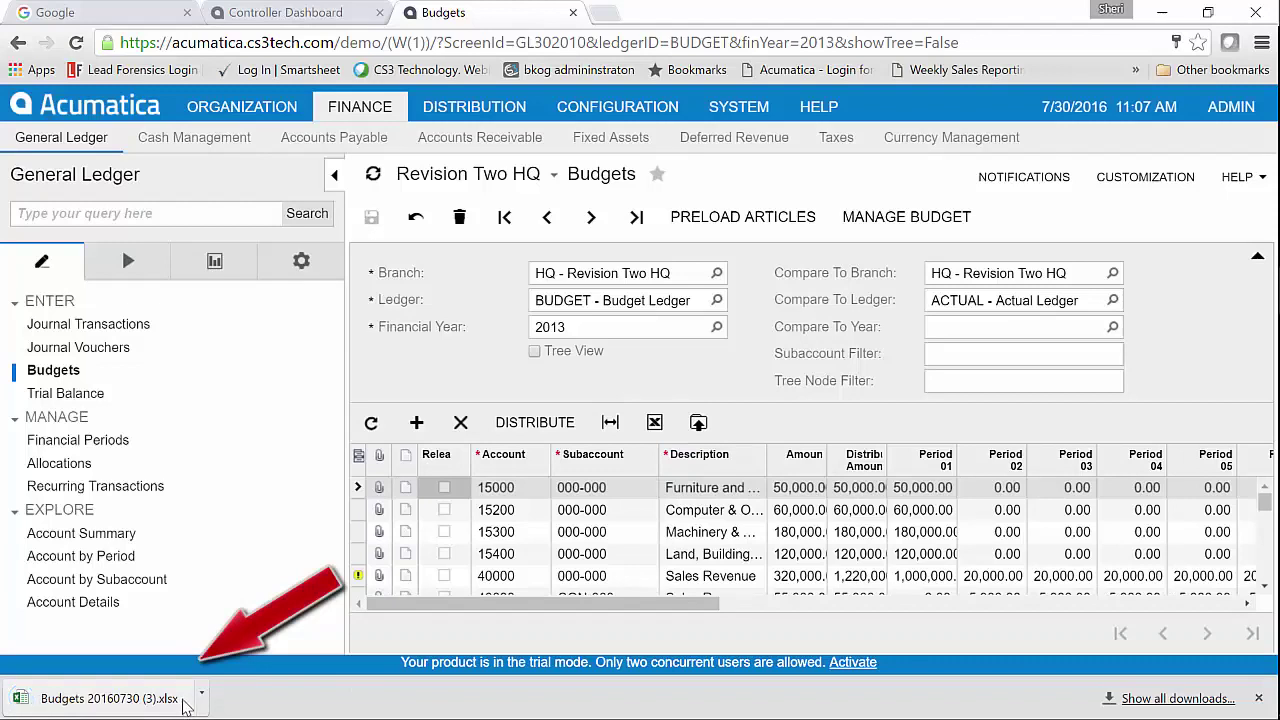
click(201, 693)
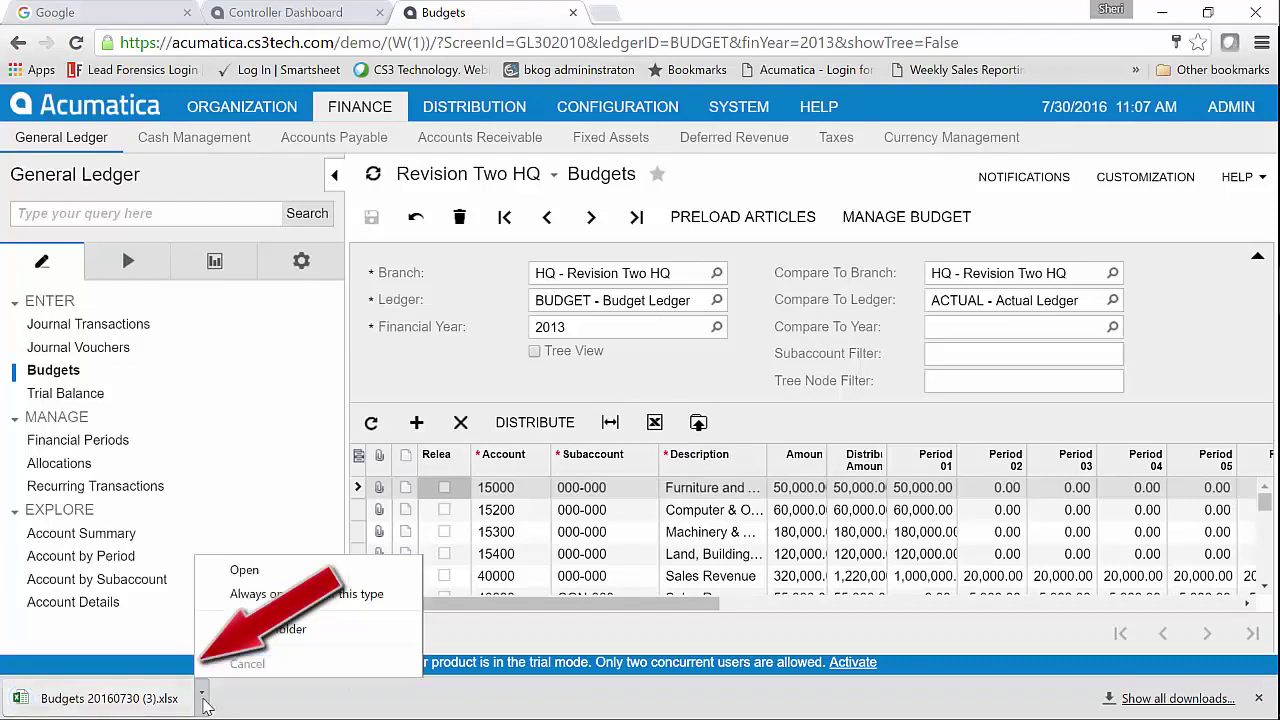
click(288, 576)
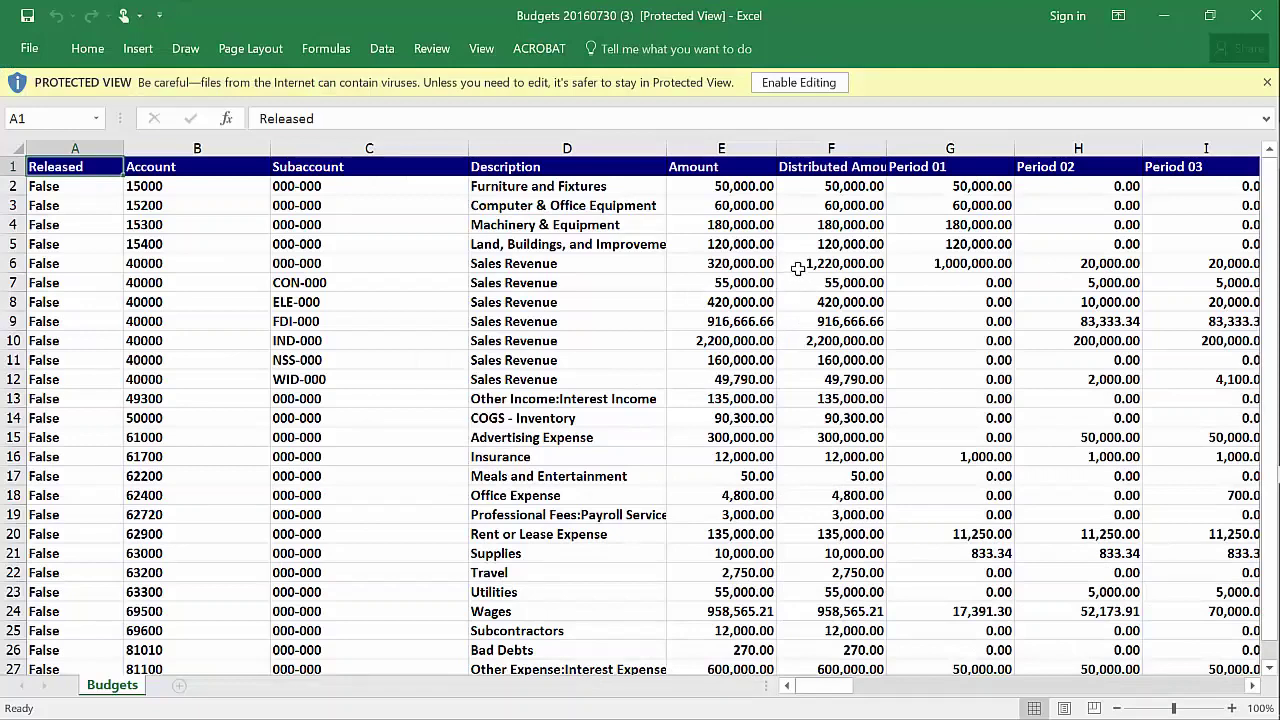
Step: Enable editing of the workbook and set Period 02 in the Land, Buildings, and Improvements row to 500000
click(937, 248)
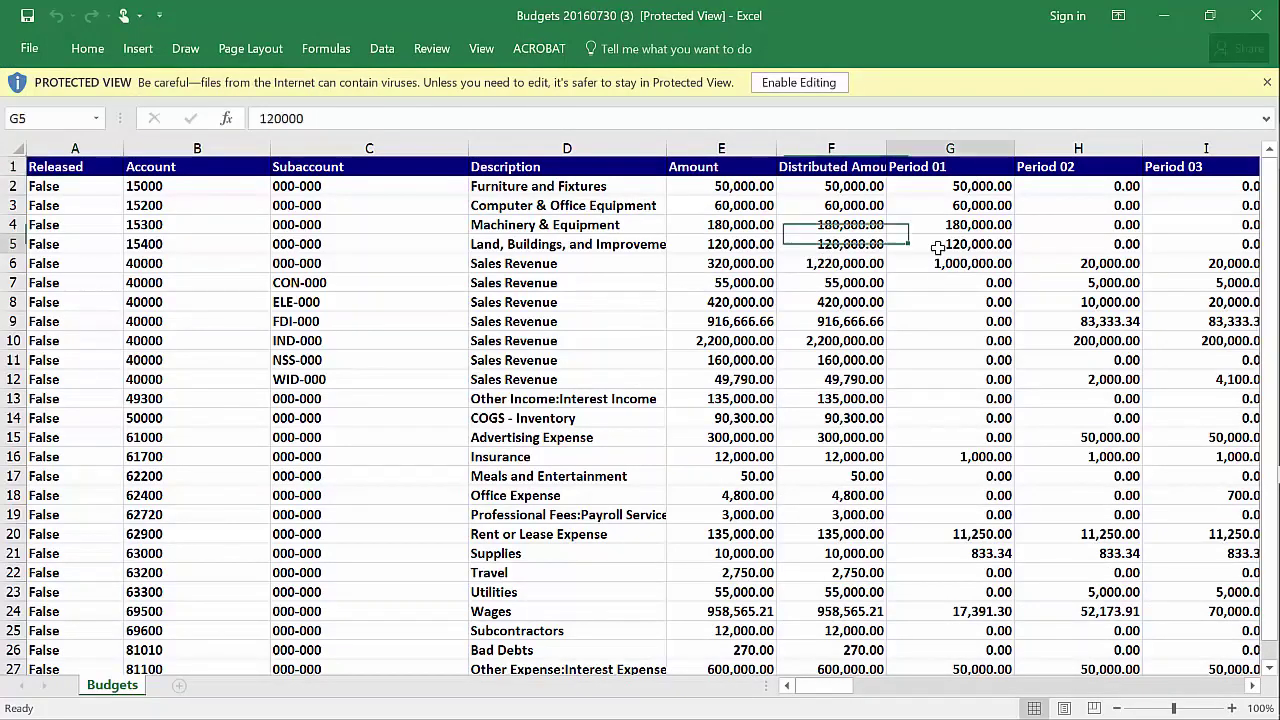
click(1051, 244)
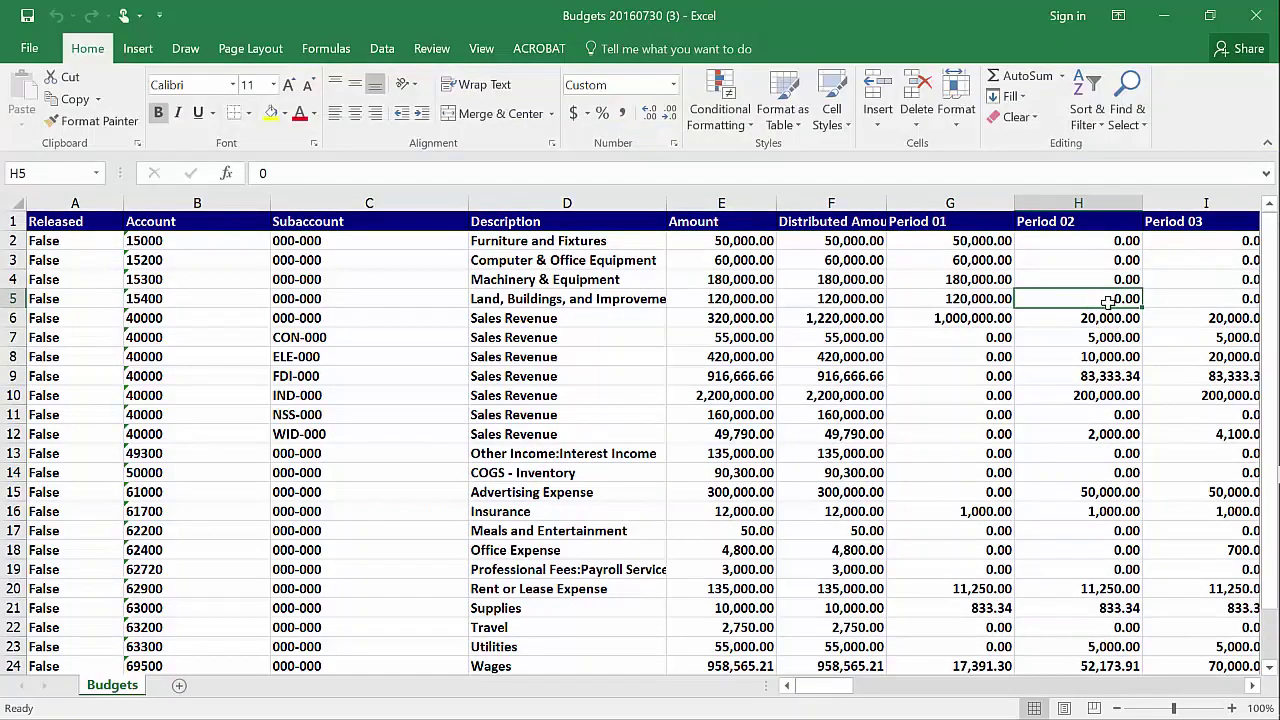
text(500000)
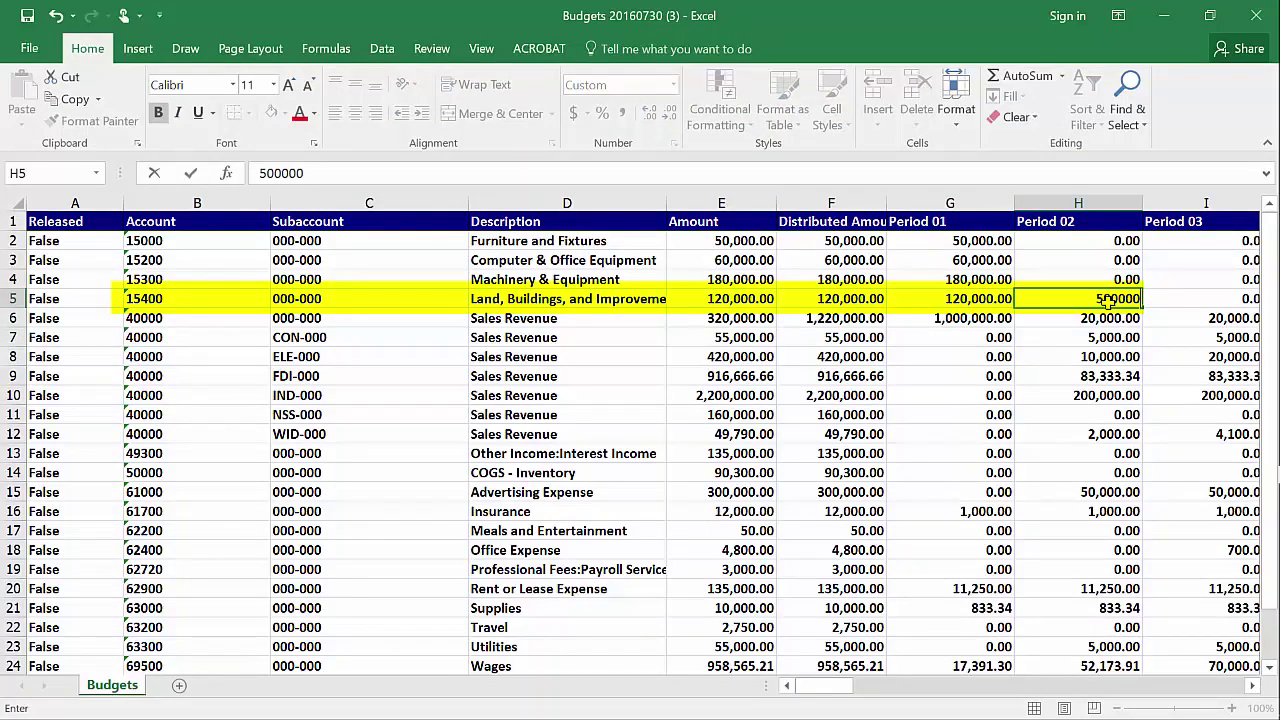
key(Return)
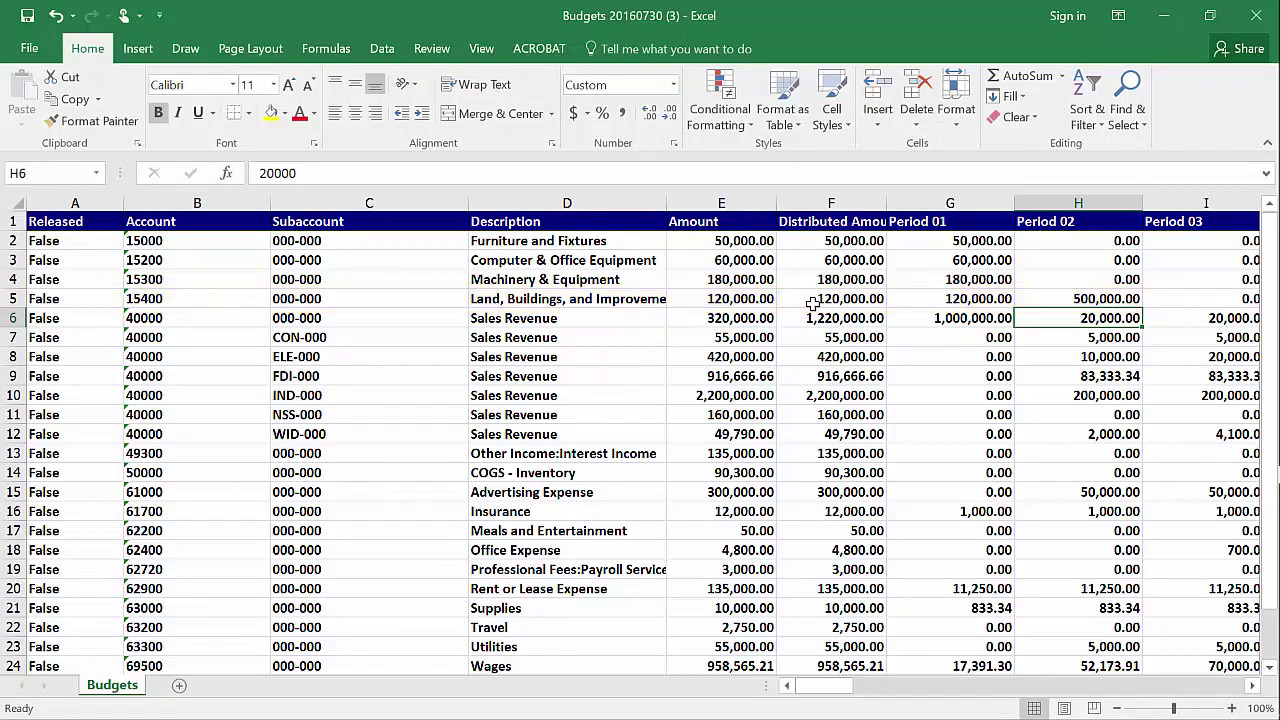
Step: Set the Amount in the Land, Buildings, and Improvements row to 620000
click(750, 302)
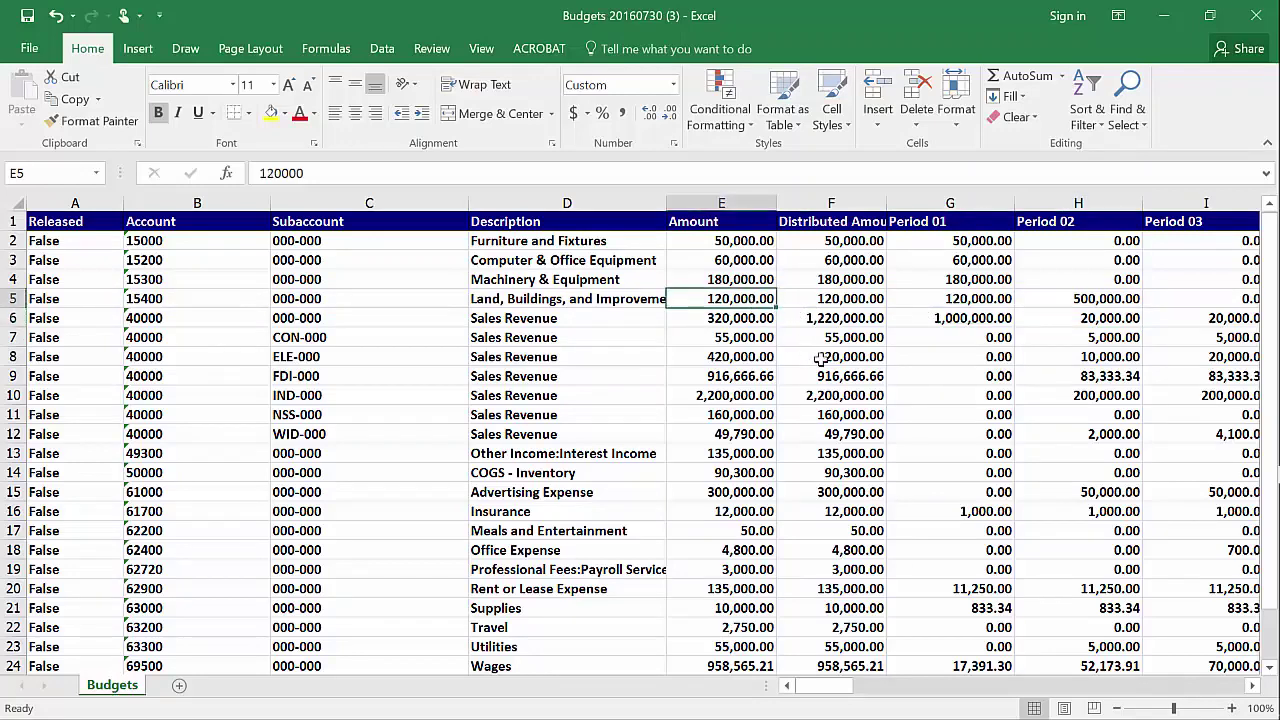
text(620000)
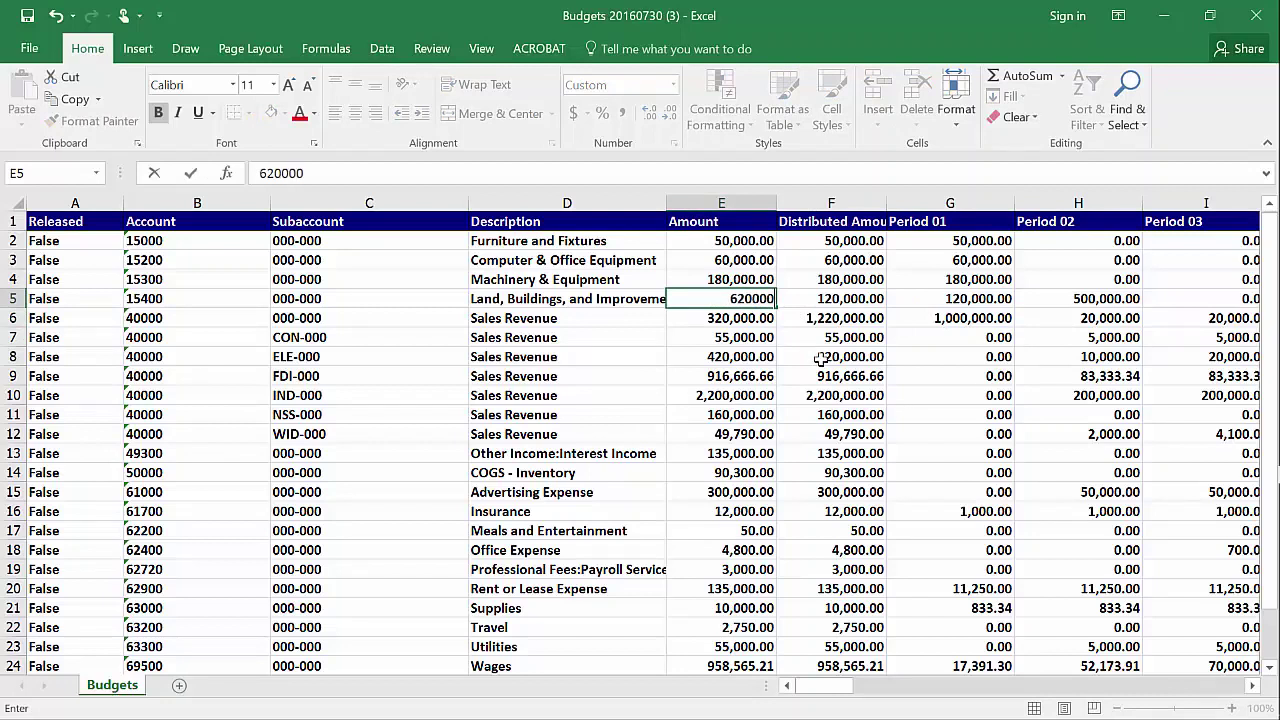
key(Return)
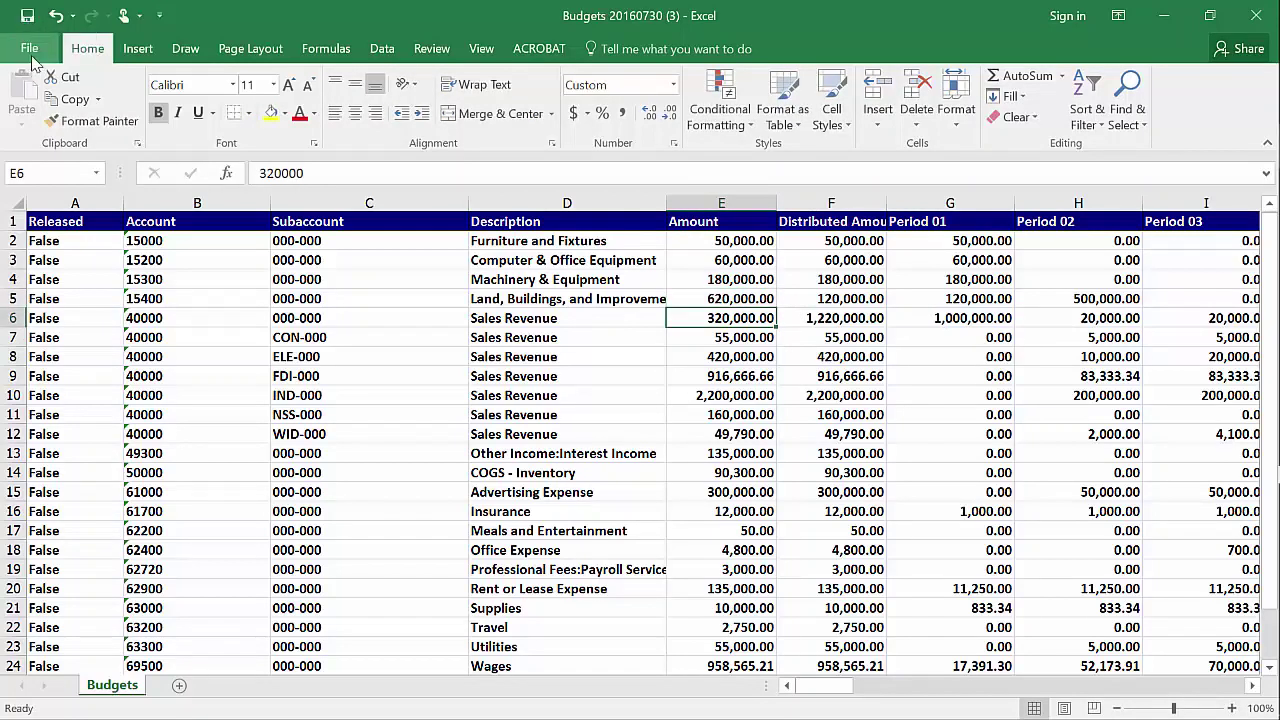
Step: Save the workbook as newbudget in the Downloads folder and close Excel
click(32, 55)
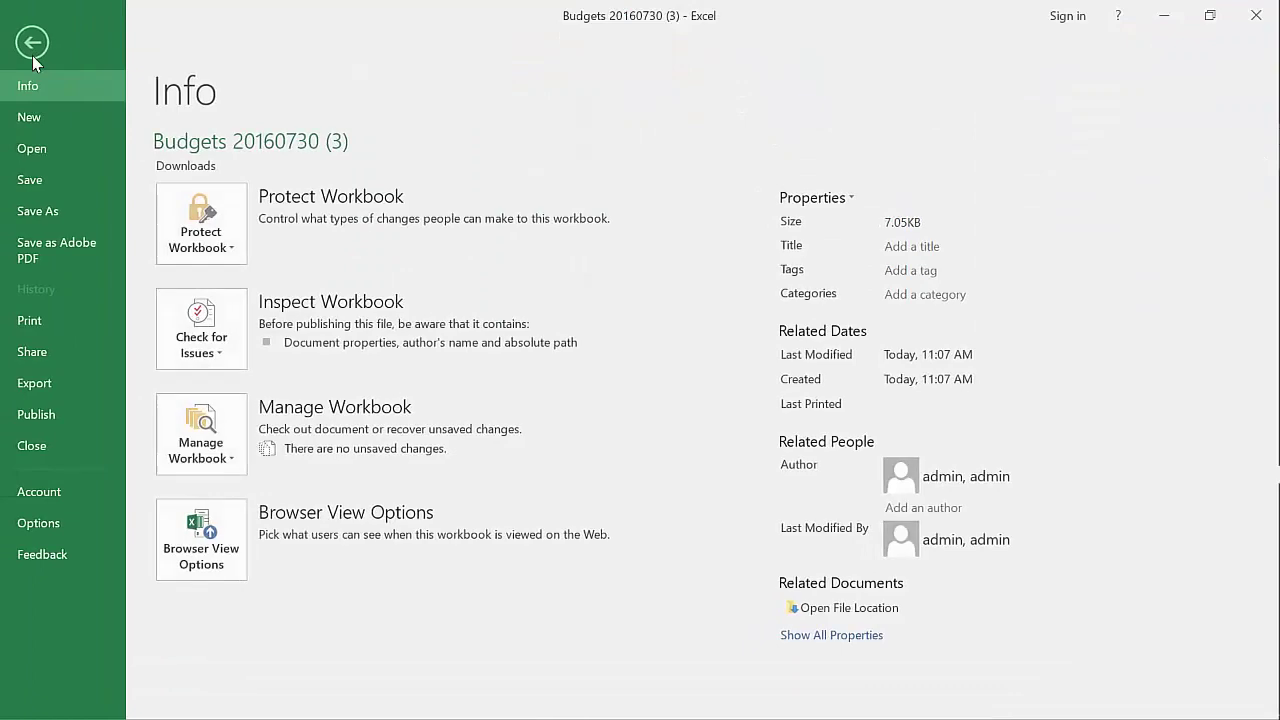
click(62, 214)
click(634, 168)
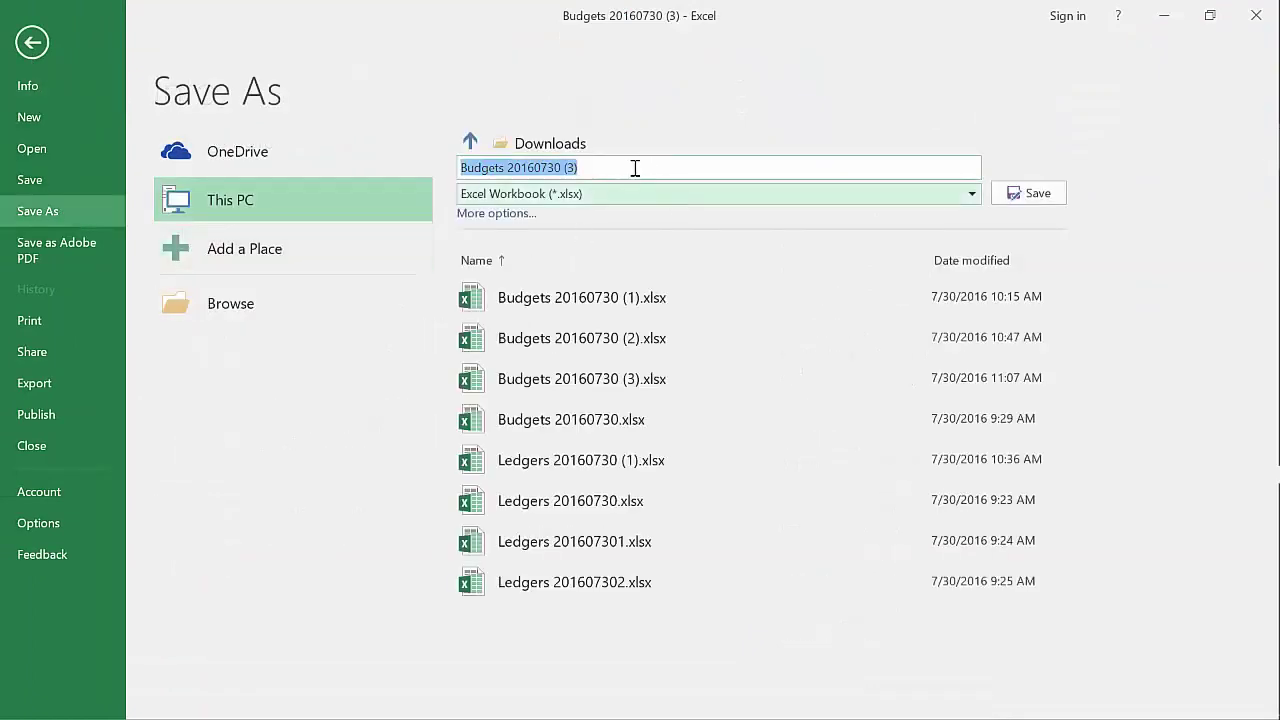
text(newbud)
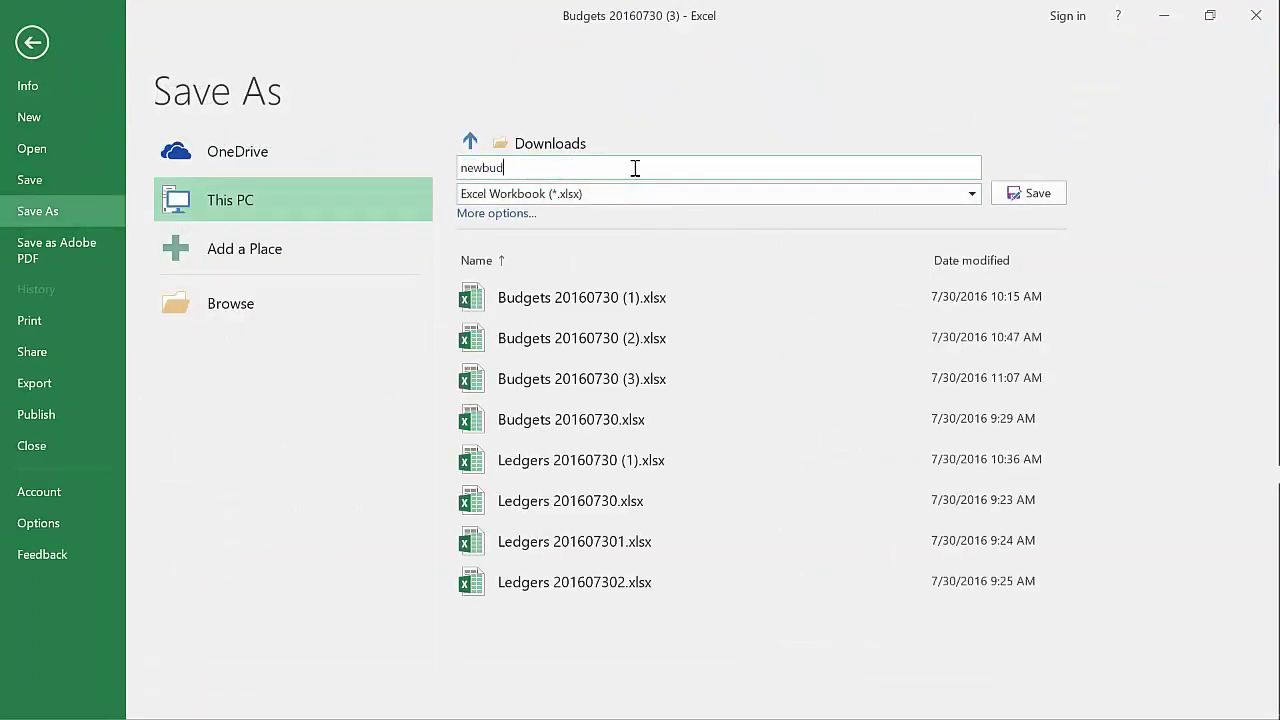
text(get)
click(1036, 199)
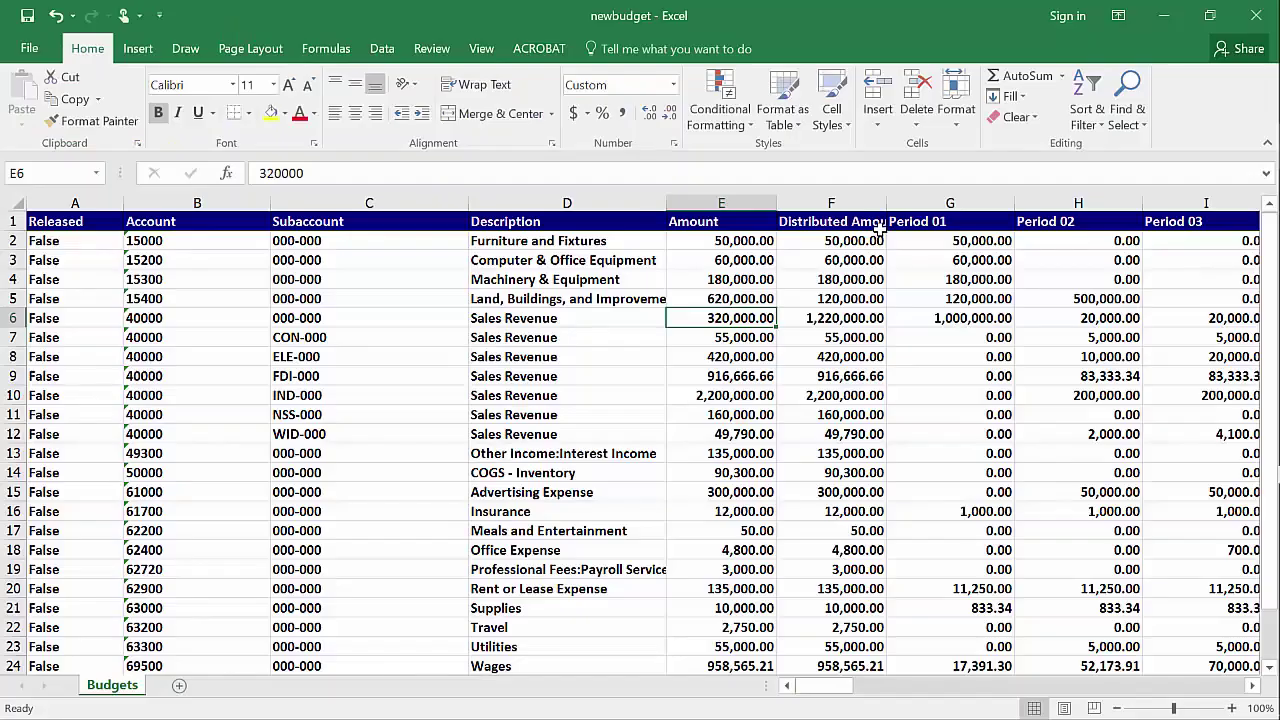
click(1262, 16)
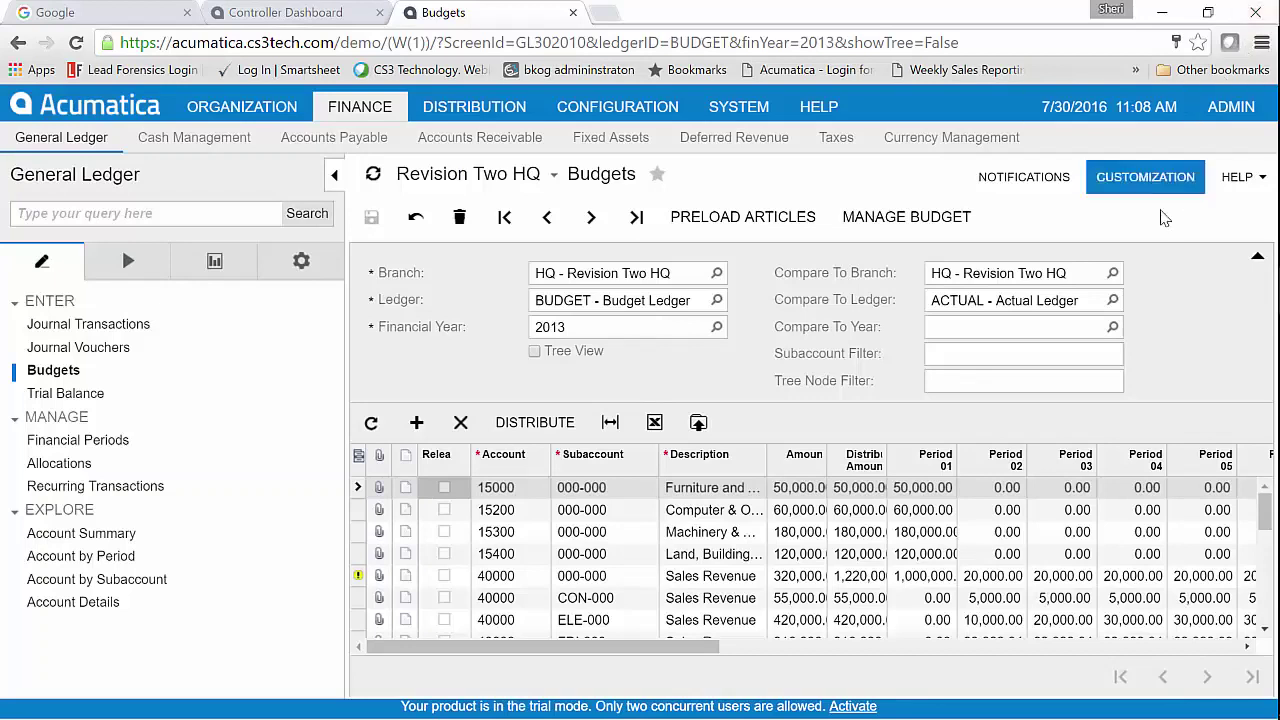
Step: Switch the Budgets form to the REVBUD ledger and create its 2013 budget preloaded from Budget Configuration
click(716, 300)
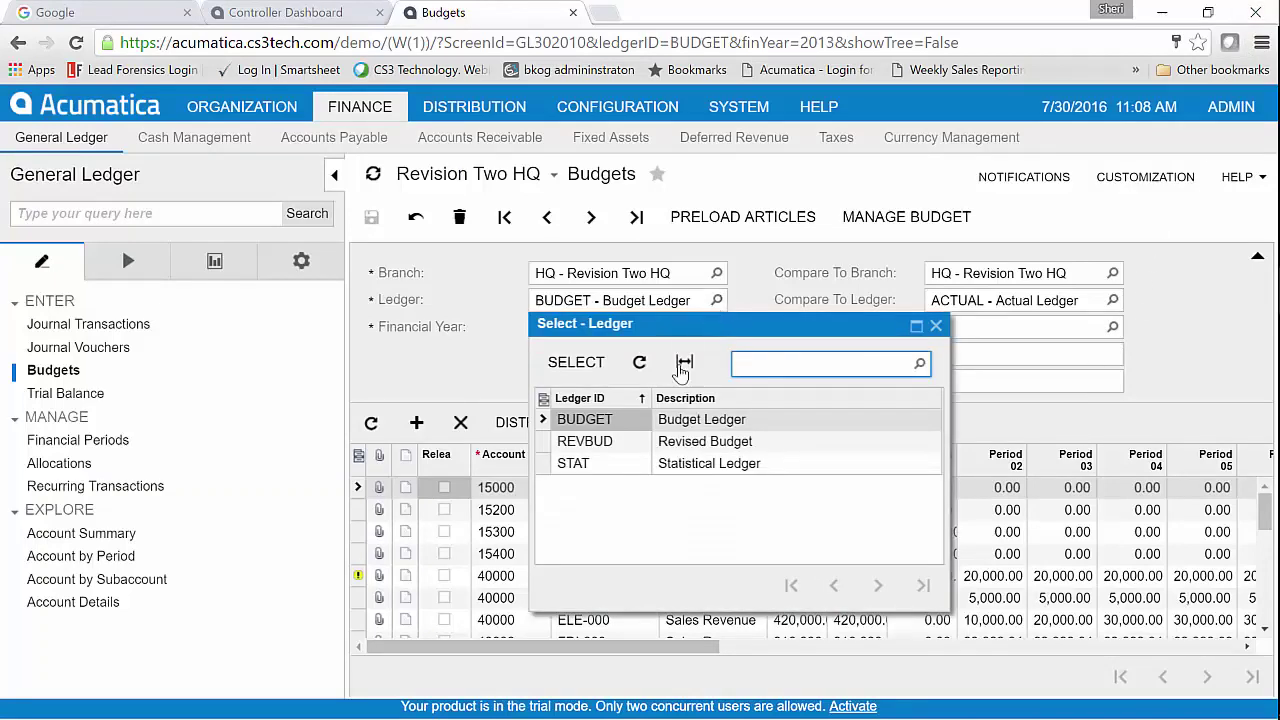
click(596, 452)
double_click(592, 443)
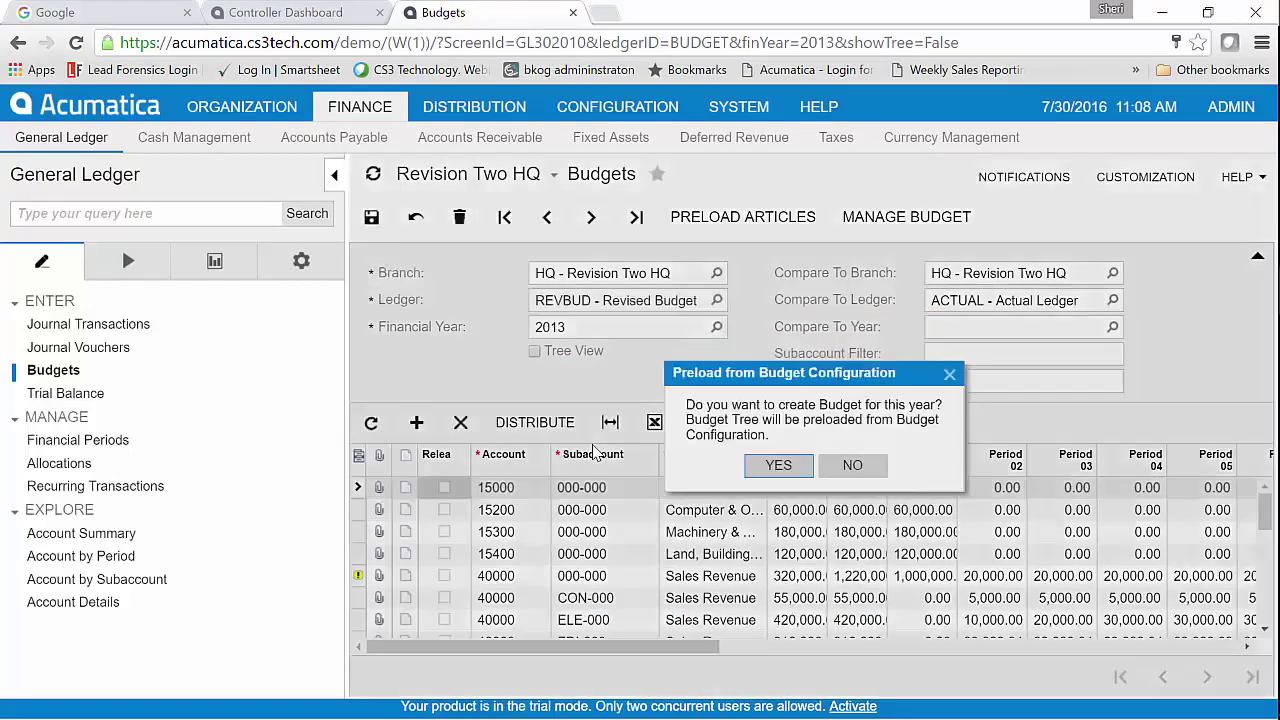
click(775, 468)
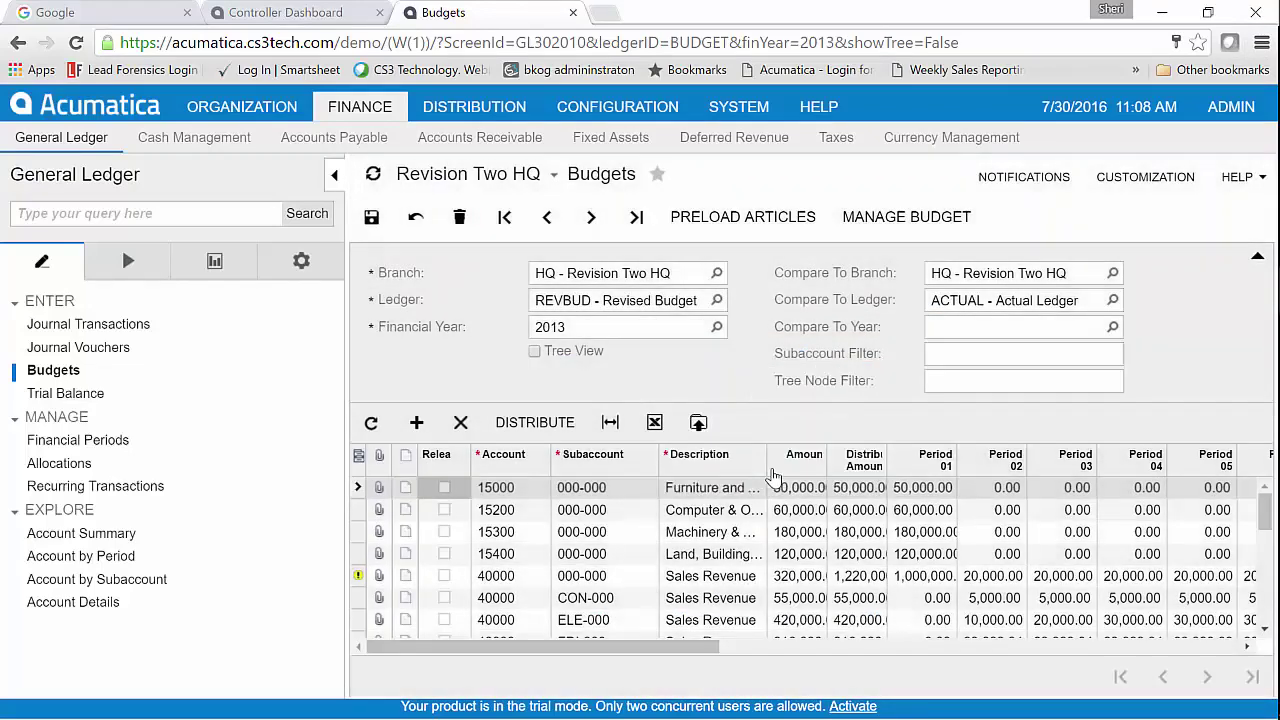
Step: Upload newbudget.xlsx from the Downloads folder into the Revised Budget lines
click(698, 428)
click(735, 415)
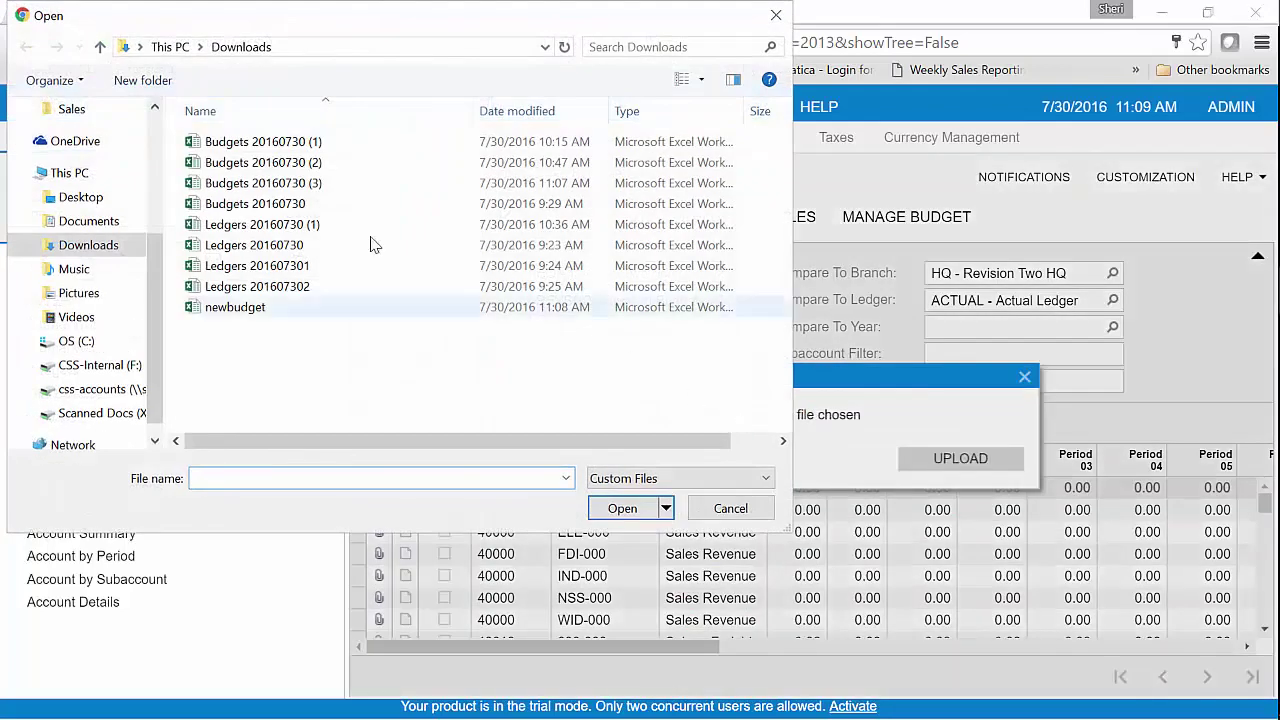
click(293, 310)
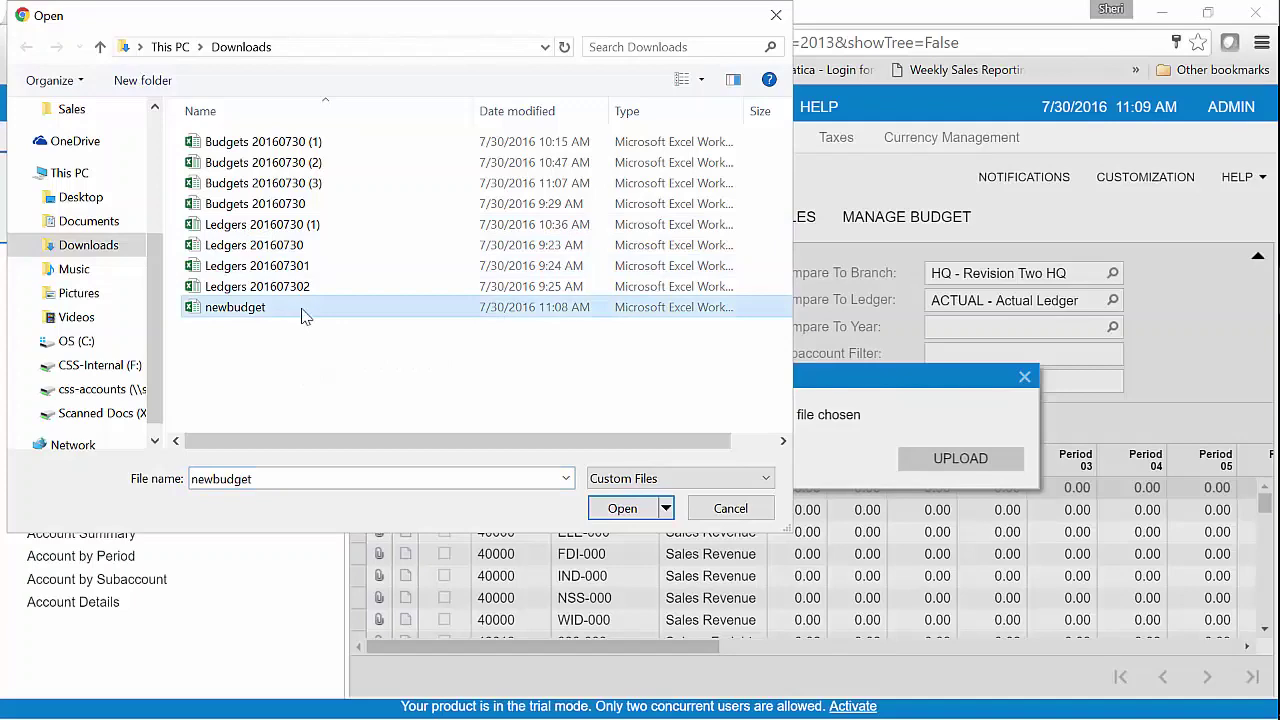
click(617, 510)
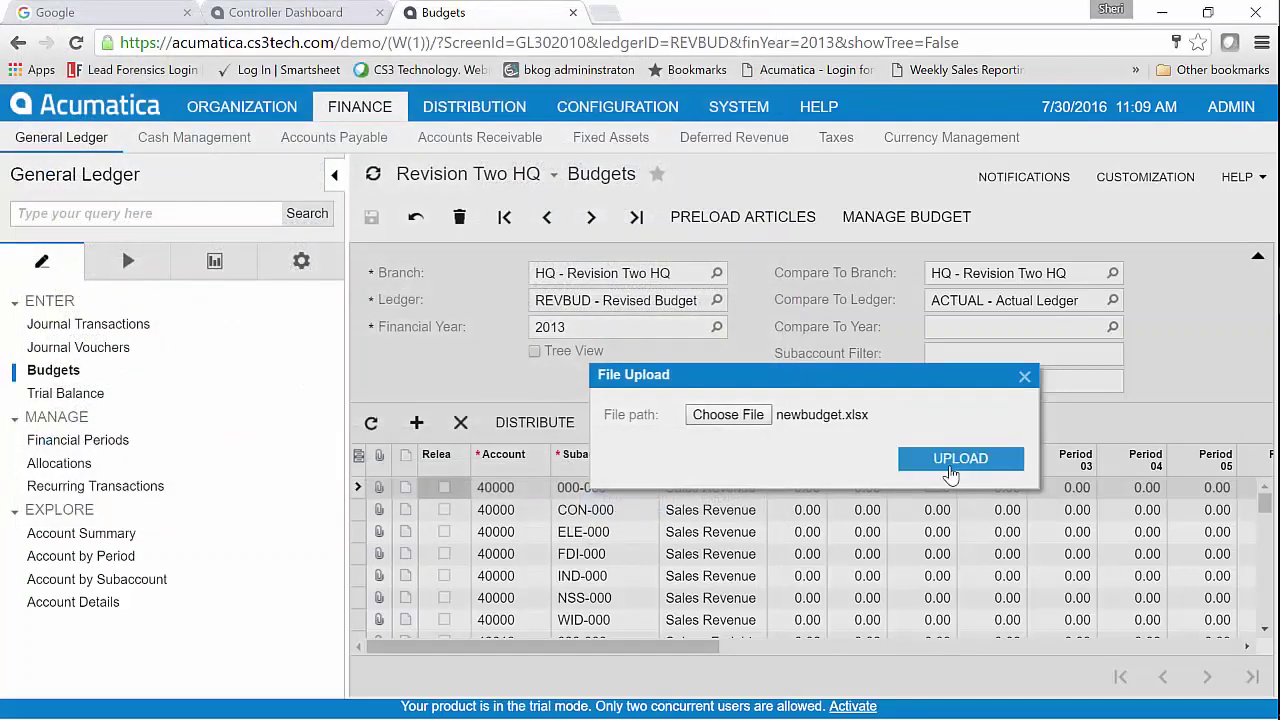
click(955, 470)
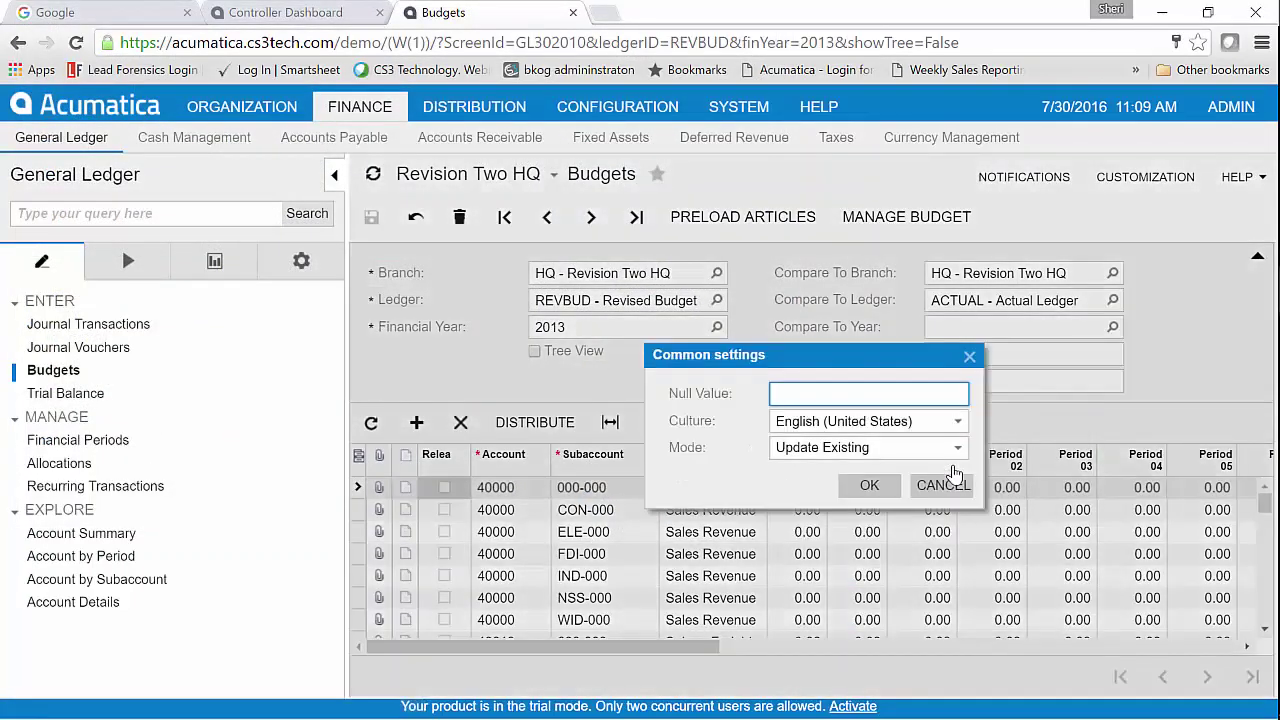
Step: Complete the import with English (United States) culture, Update Existing mode and the proposed column mapping, and widen the Period 02 column
click(869, 490)
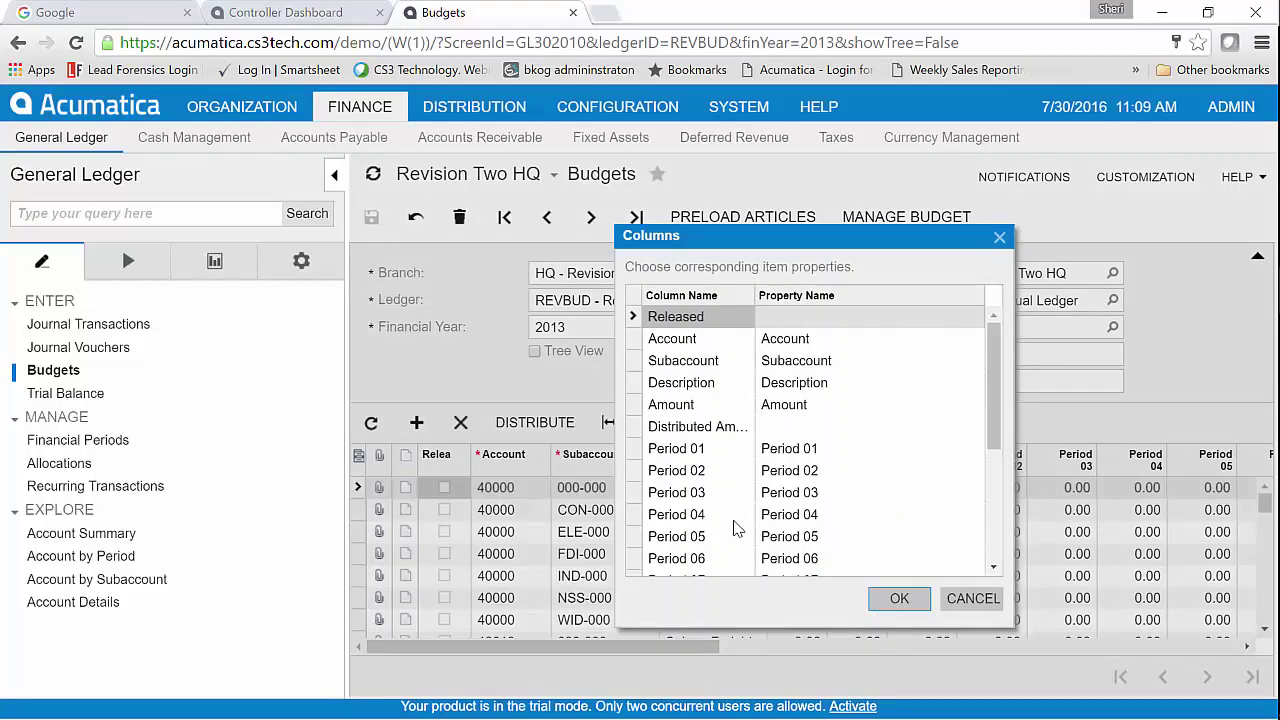
click(899, 599)
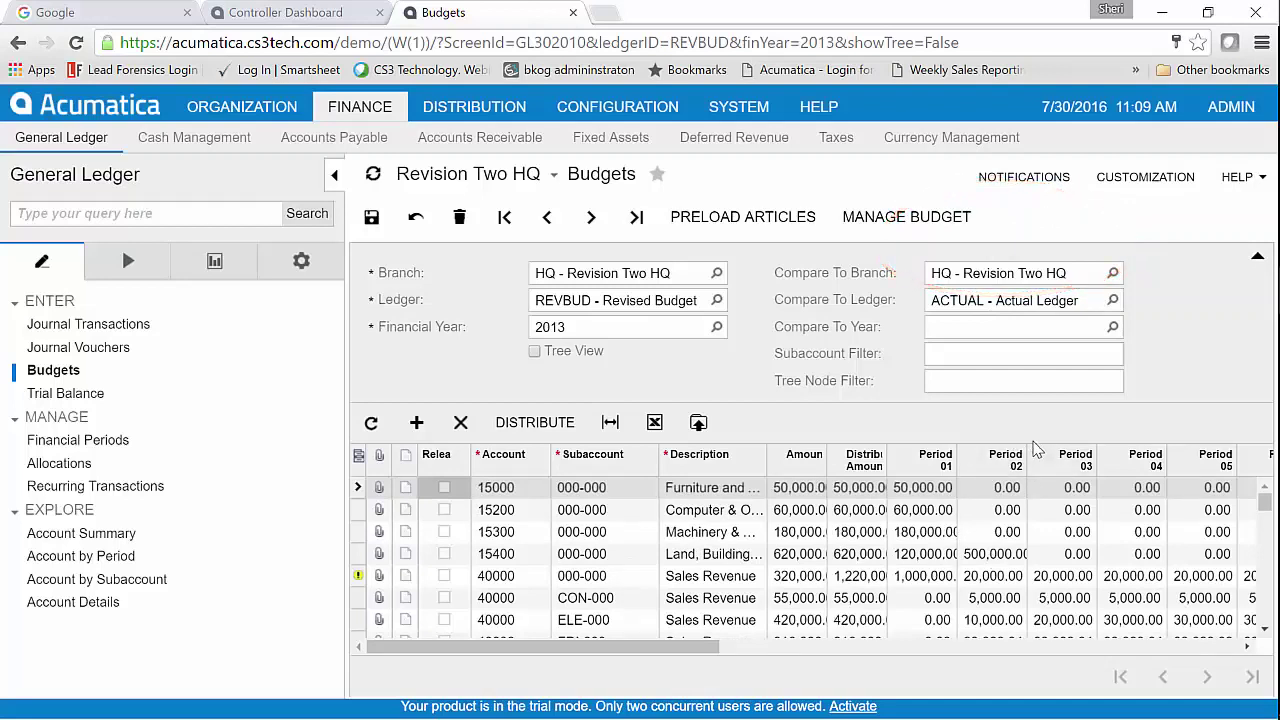
drag(1024, 455, 1045, 455)
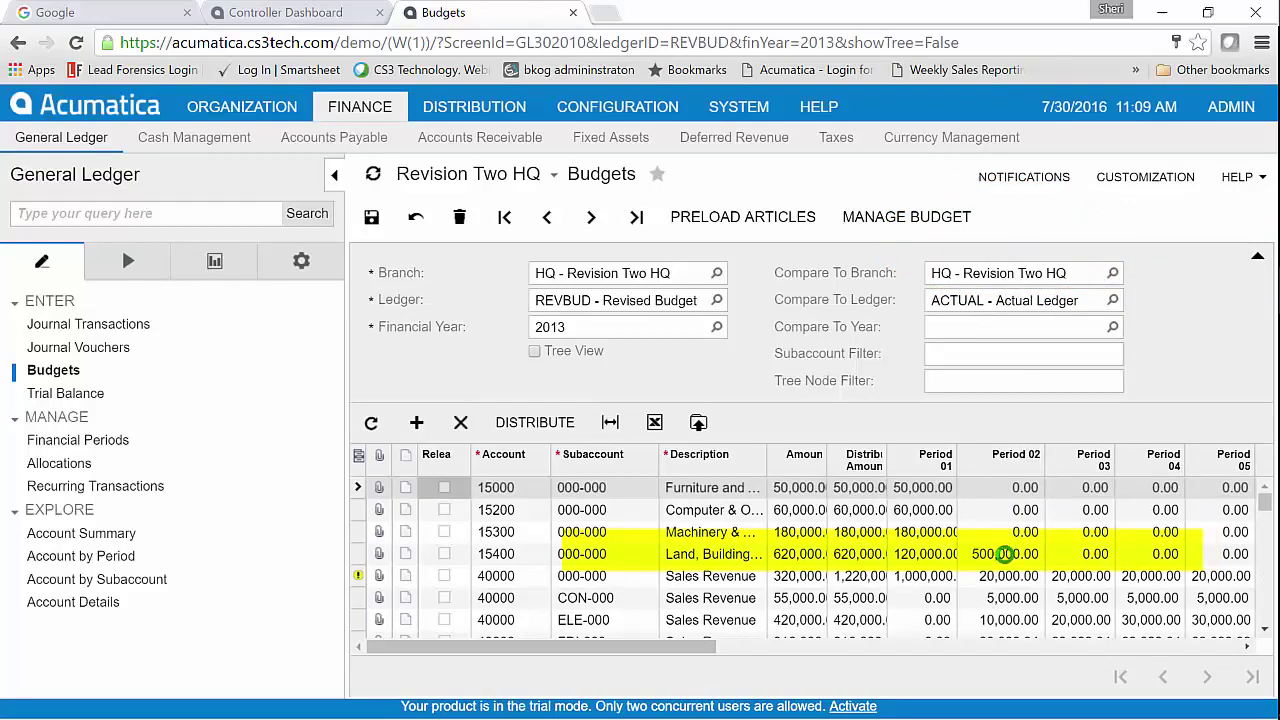